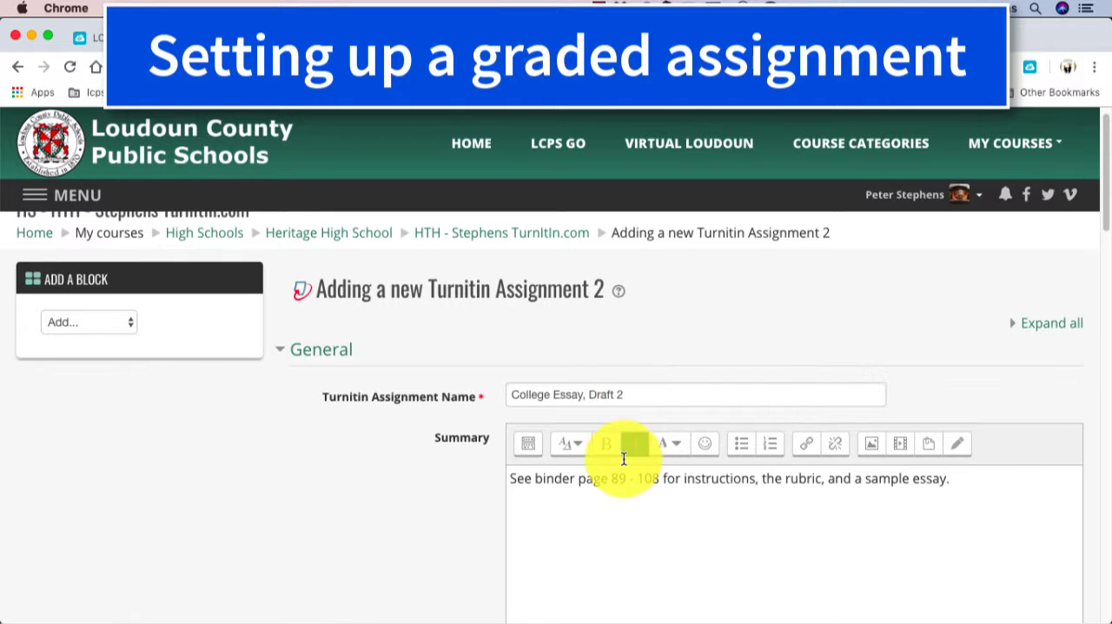
# Step: Examine the new Turnitin assignment's summary, submission, originality report and grade display settings, and the dates and maximum grade of Assignment Part 1
pyautogui.scroll(-3, 618, 522)
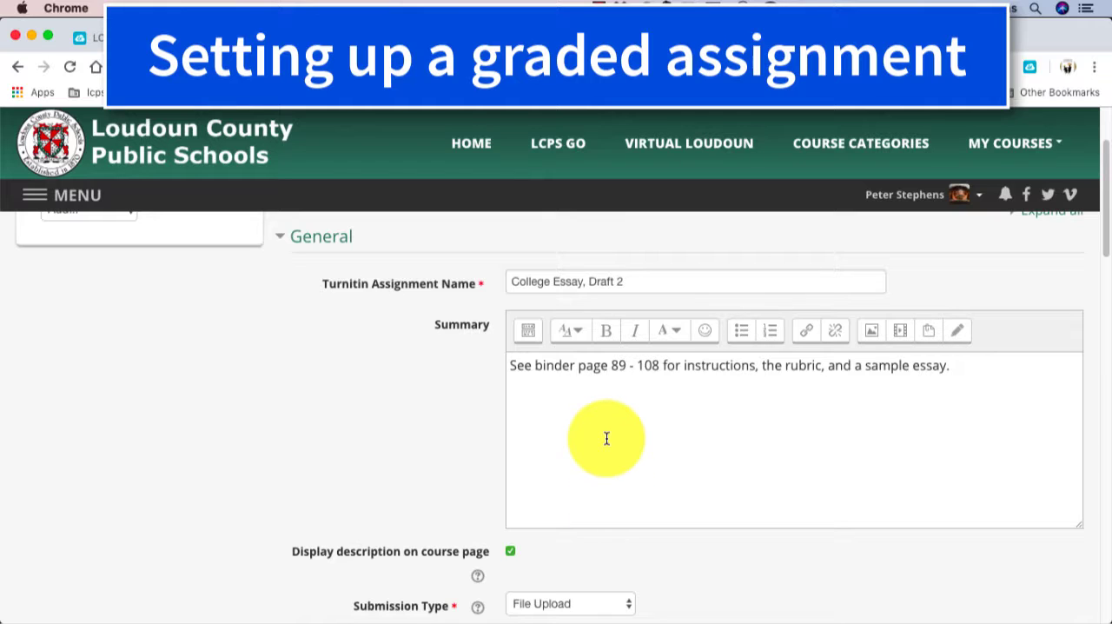
pyautogui.scroll(-2, 607, 439)
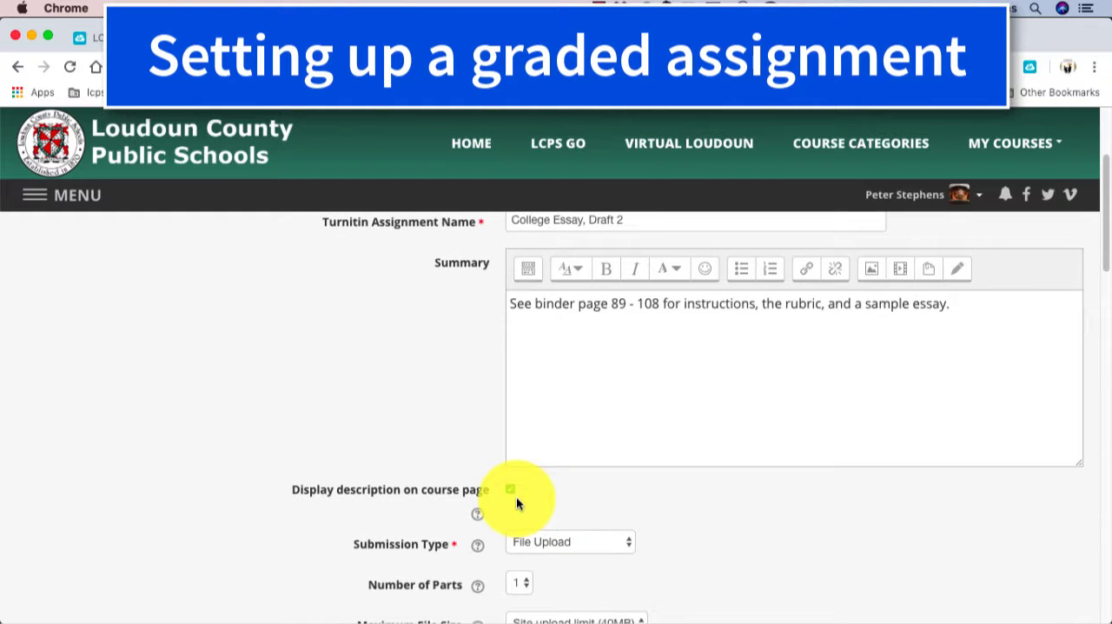
pyautogui.scroll(-3, 516, 497)
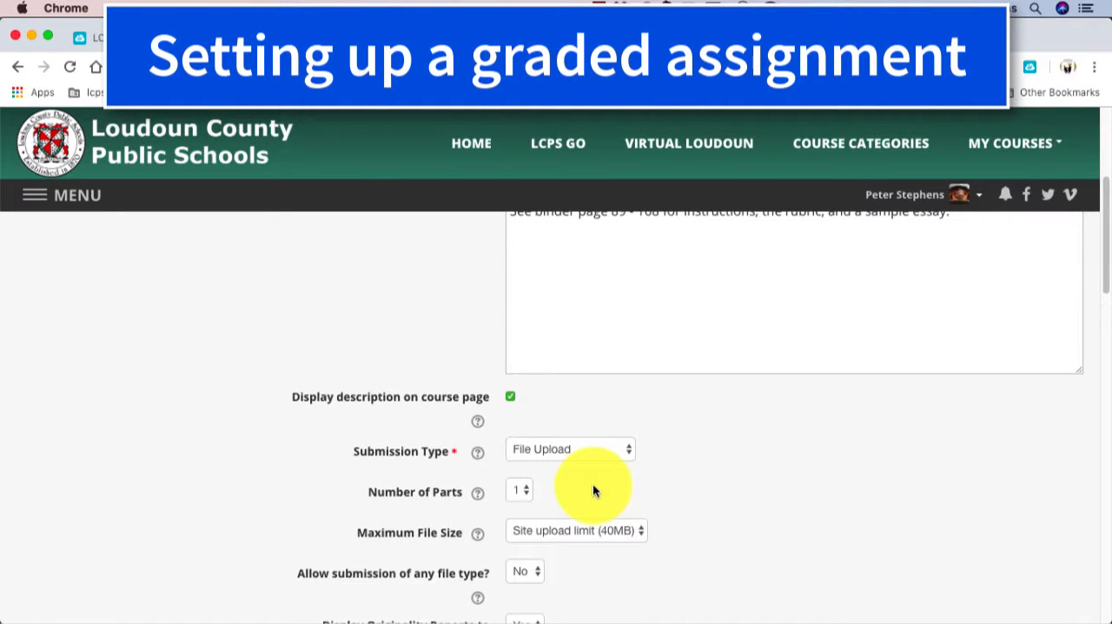
pyautogui.scroll(-1, 594, 490)
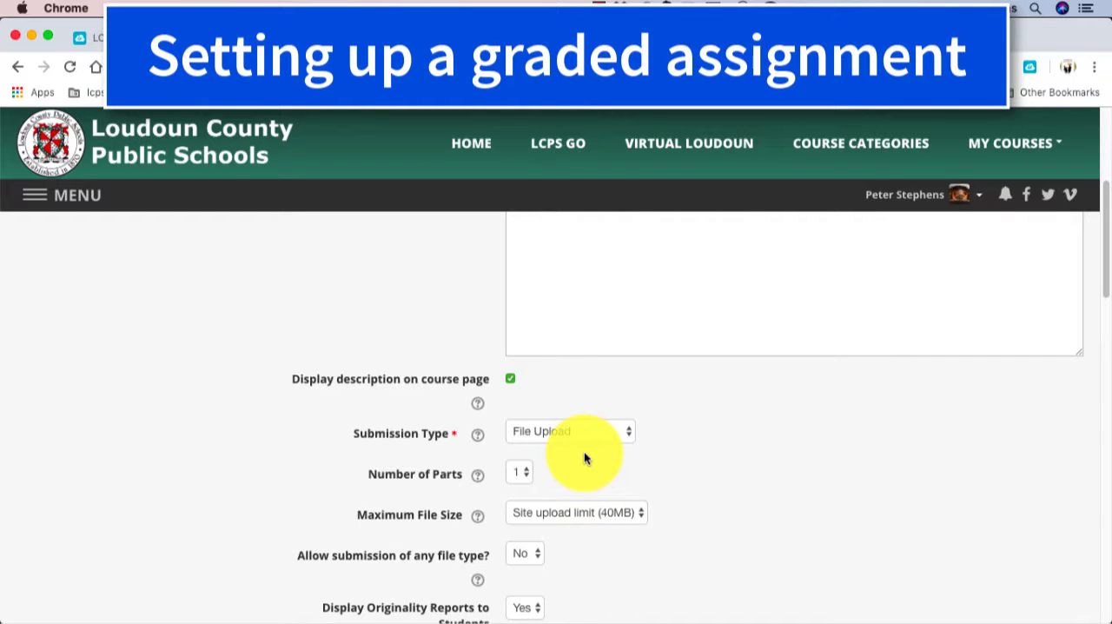
pyautogui.scroll(-4, 585, 456)
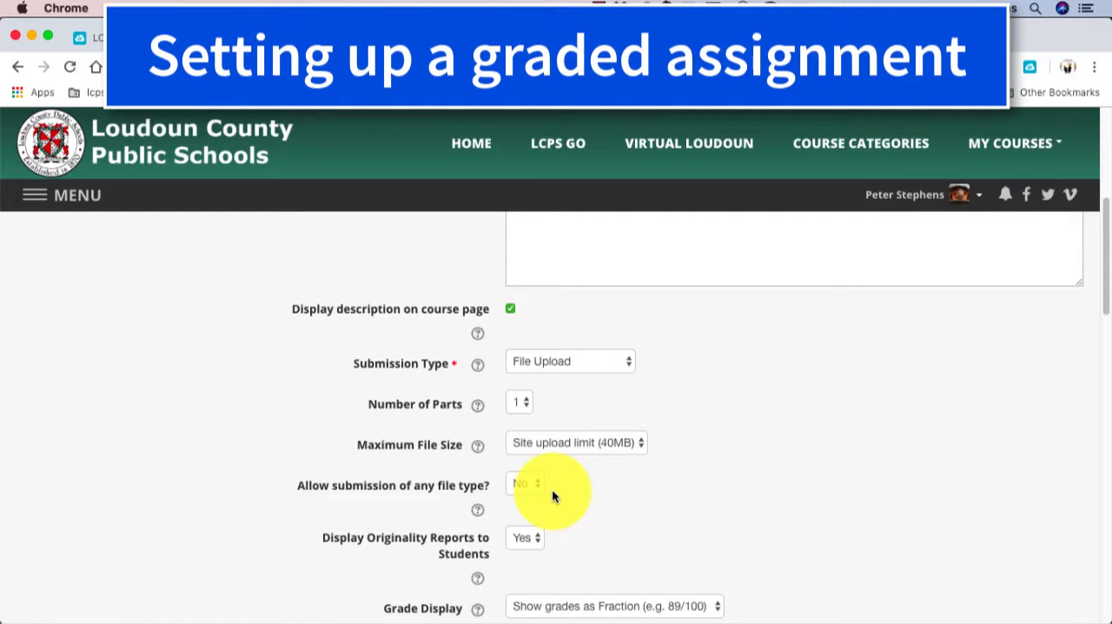
pyautogui.scroll(-5, 553, 496)
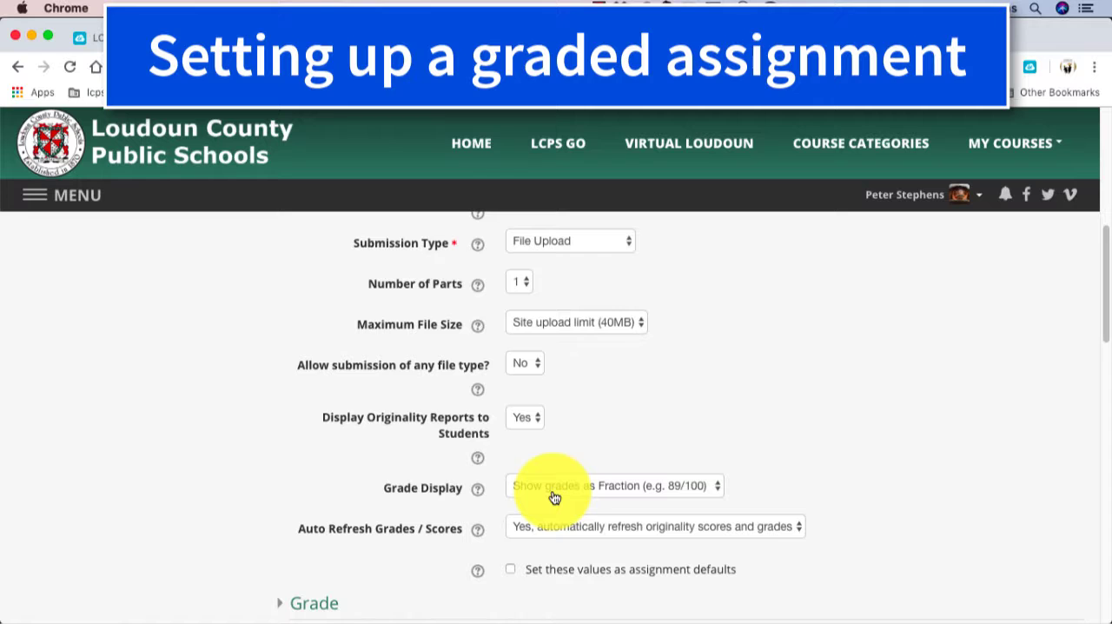
pyautogui.scroll(-2, 596, 436)
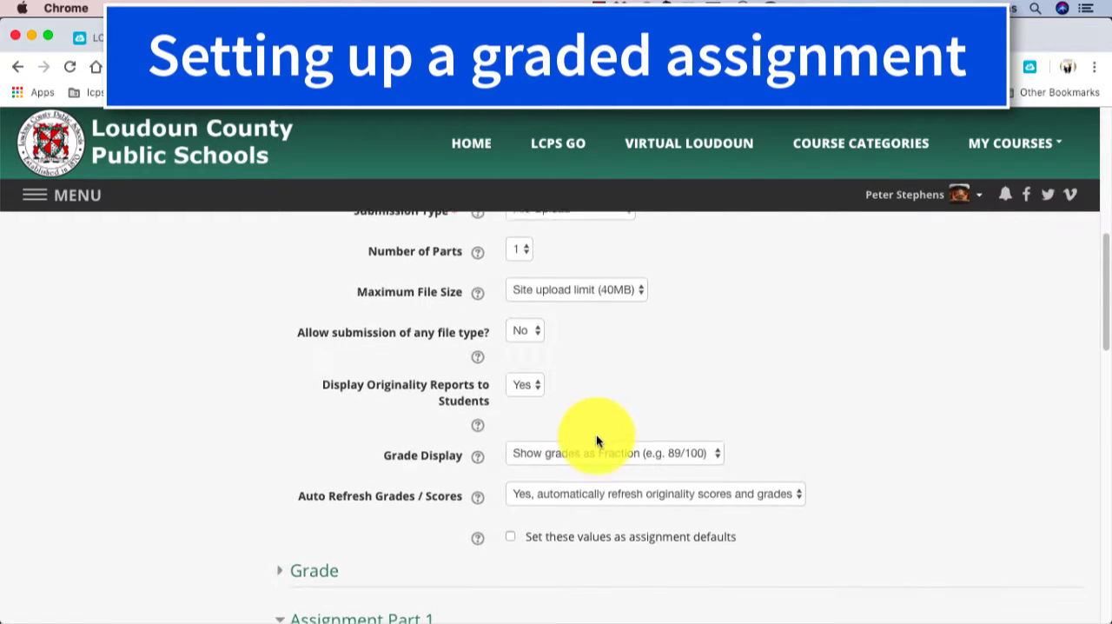
pyautogui.scroll(-1, 596, 441)
pyautogui.scroll(-8, 597, 441)
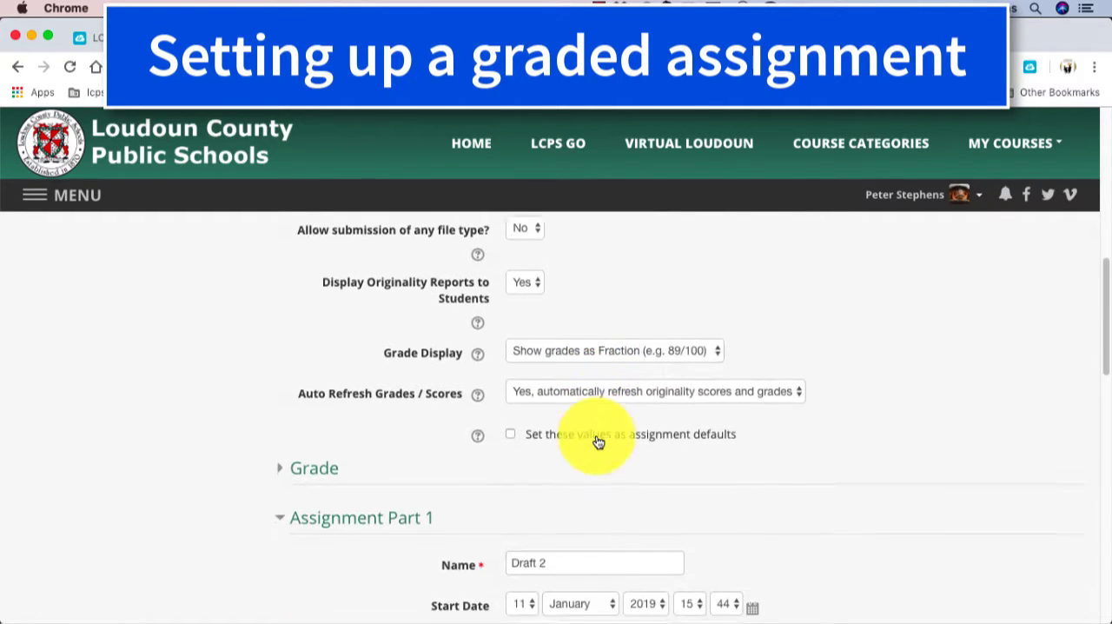
pyautogui.scroll(-1, 596, 441)
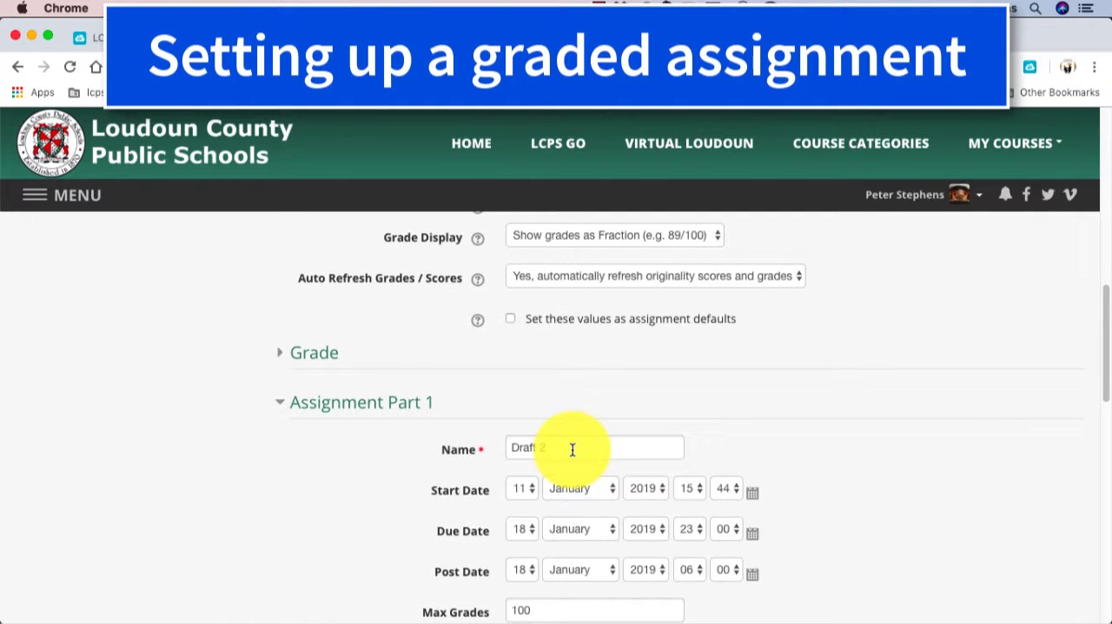
pyautogui.scroll(-2, 573, 449)
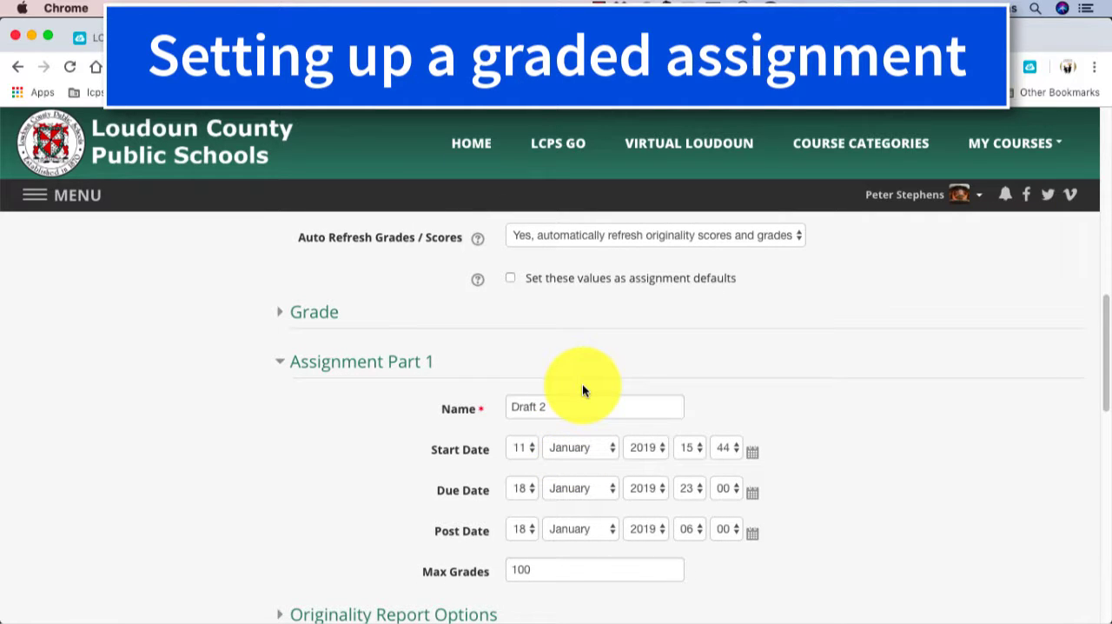
pyautogui.scroll(-3, 583, 387)
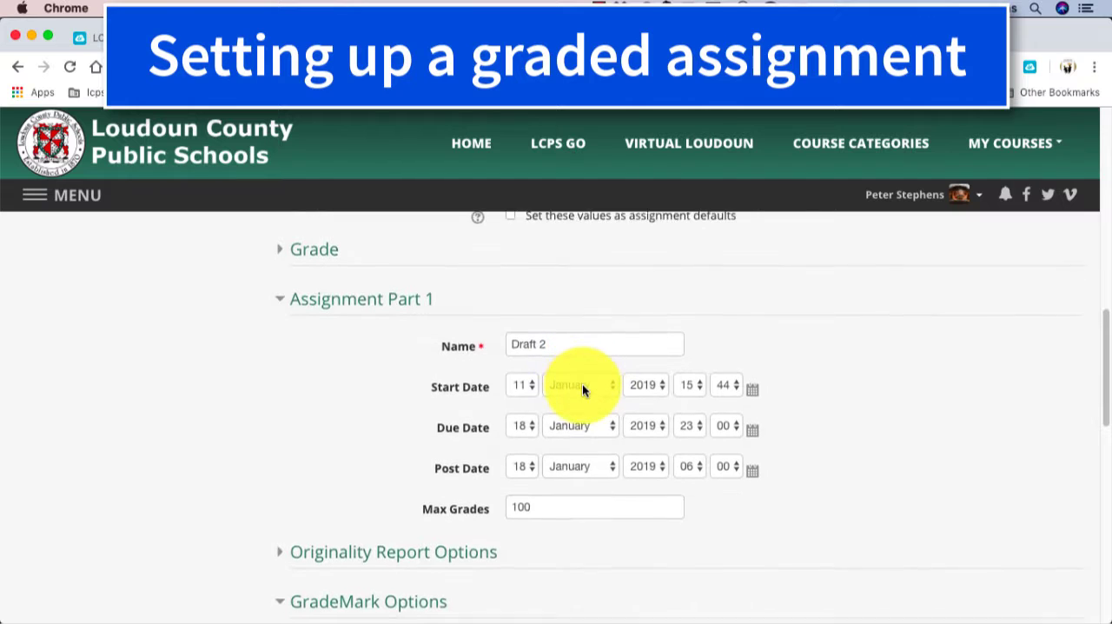
pyautogui.scroll(-3, 584, 391)
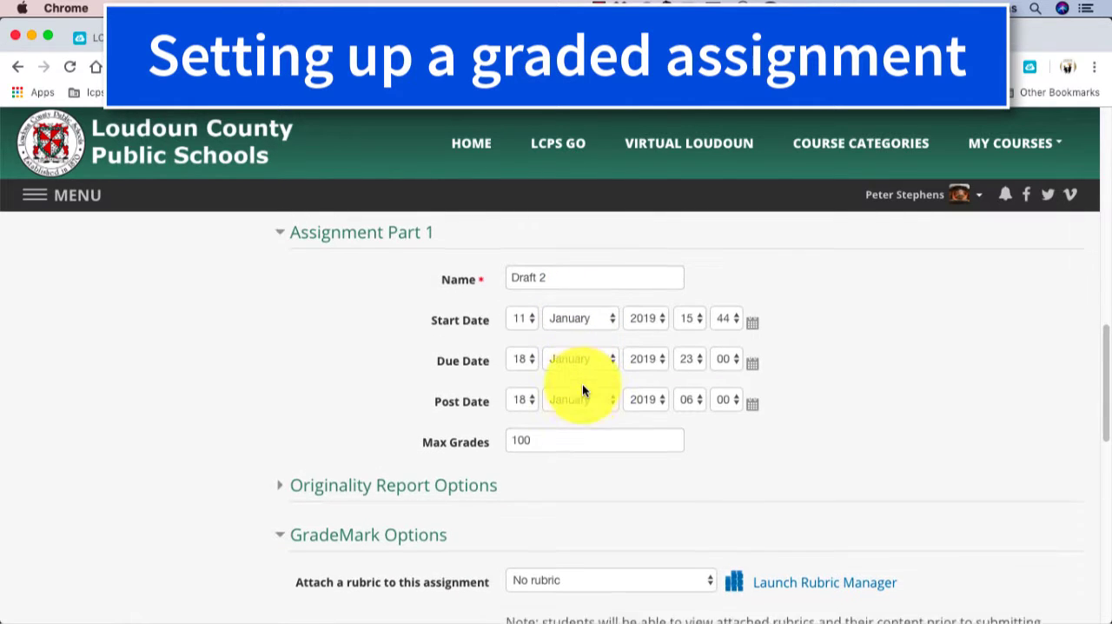
pyautogui.scroll(-1, 594, 376)
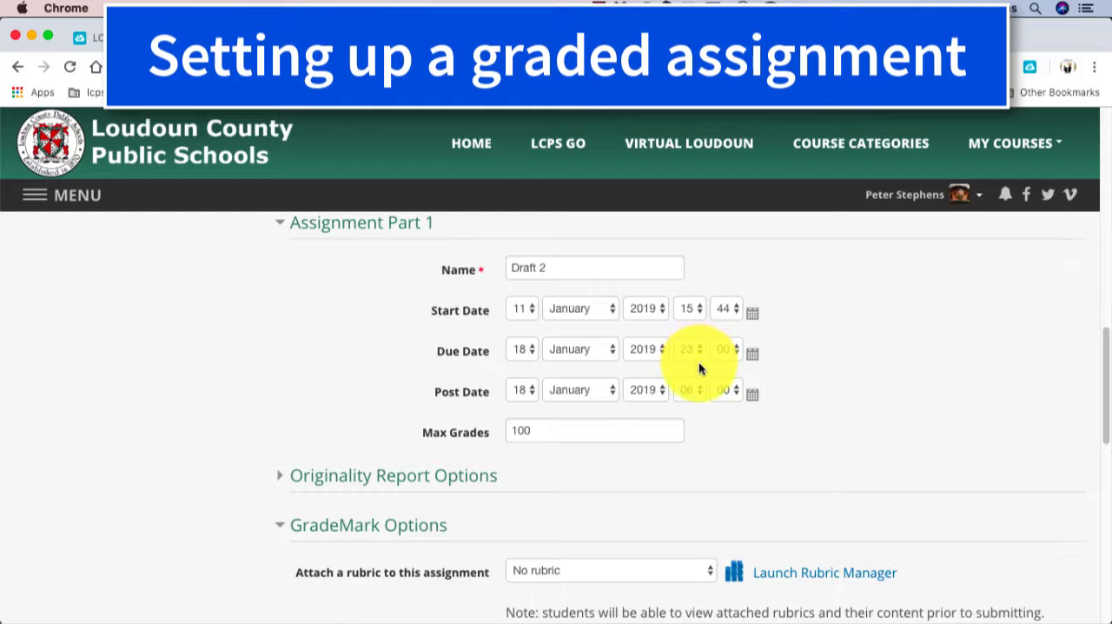
# Step: Attach the "CC - College Essay" rubric to the assignment in the GradeMark options
pyautogui.scroll(-2, 699, 369)
pyautogui.scroll(-2, 699, 369)
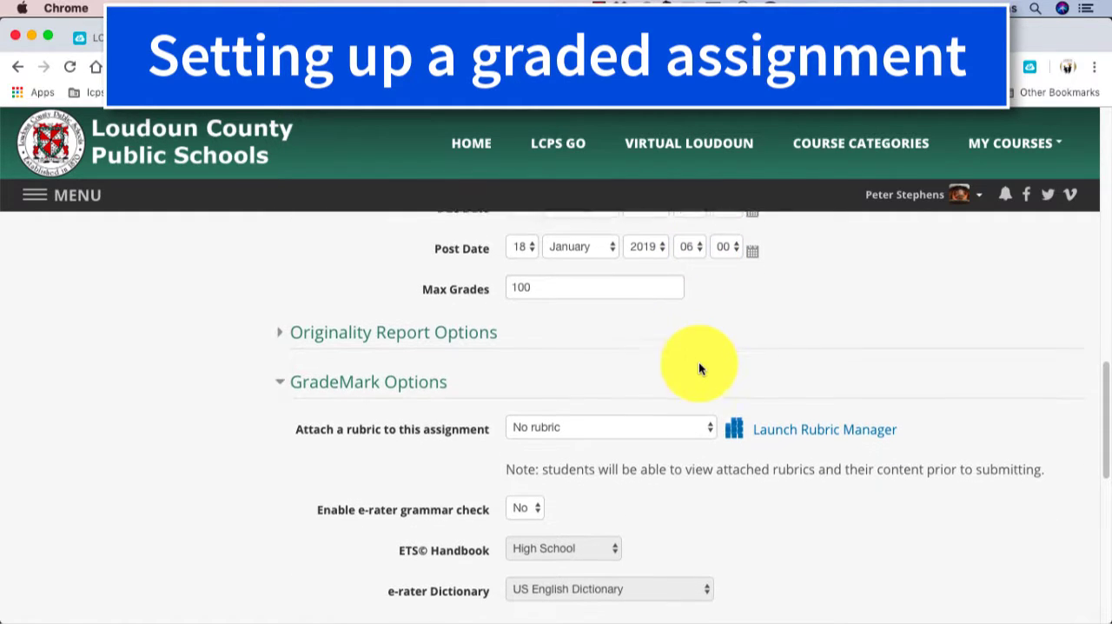
pyautogui.click(708, 419)
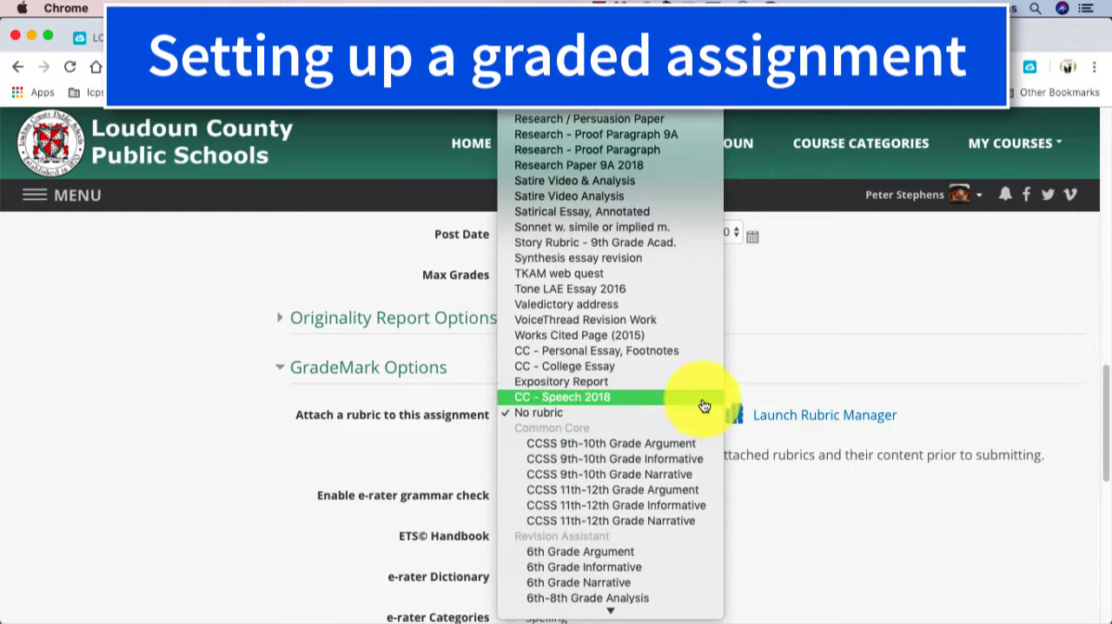
pyautogui.click(697, 372)
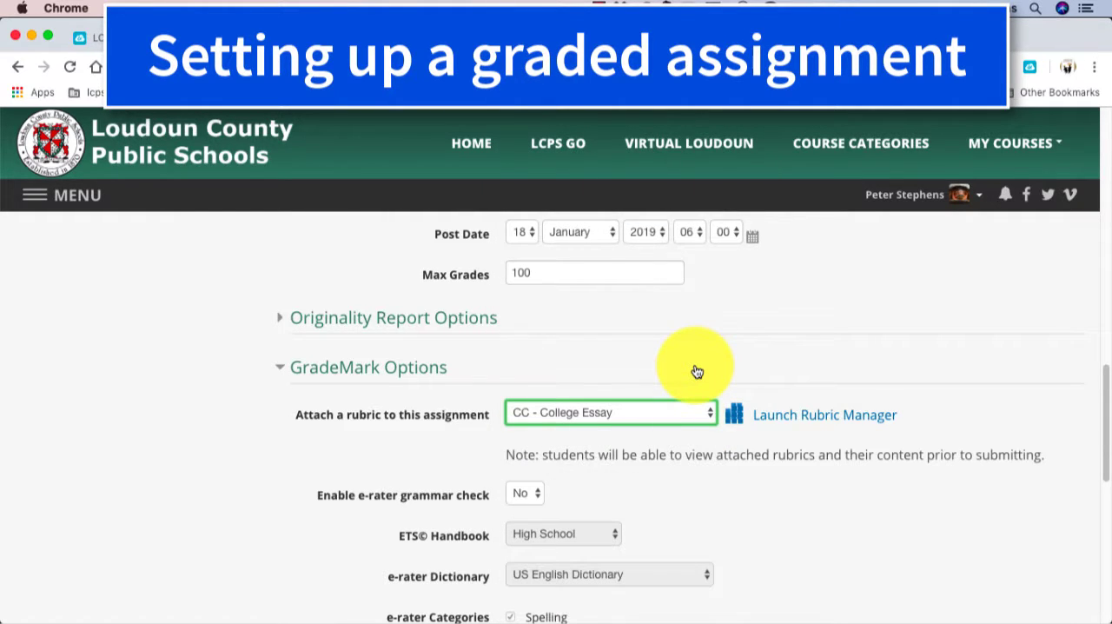
# Step: Review the e-rater grammar check settings, then save the assignment and return to the course
pyautogui.scroll(-5, 697, 372)
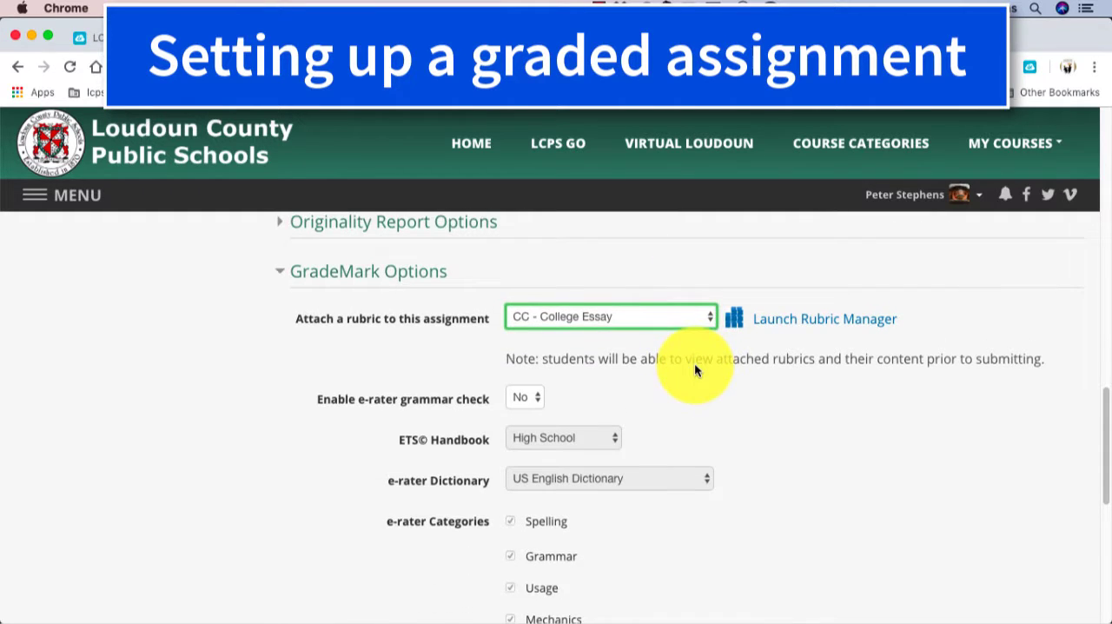
pyautogui.scroll(-1, 694, 366)
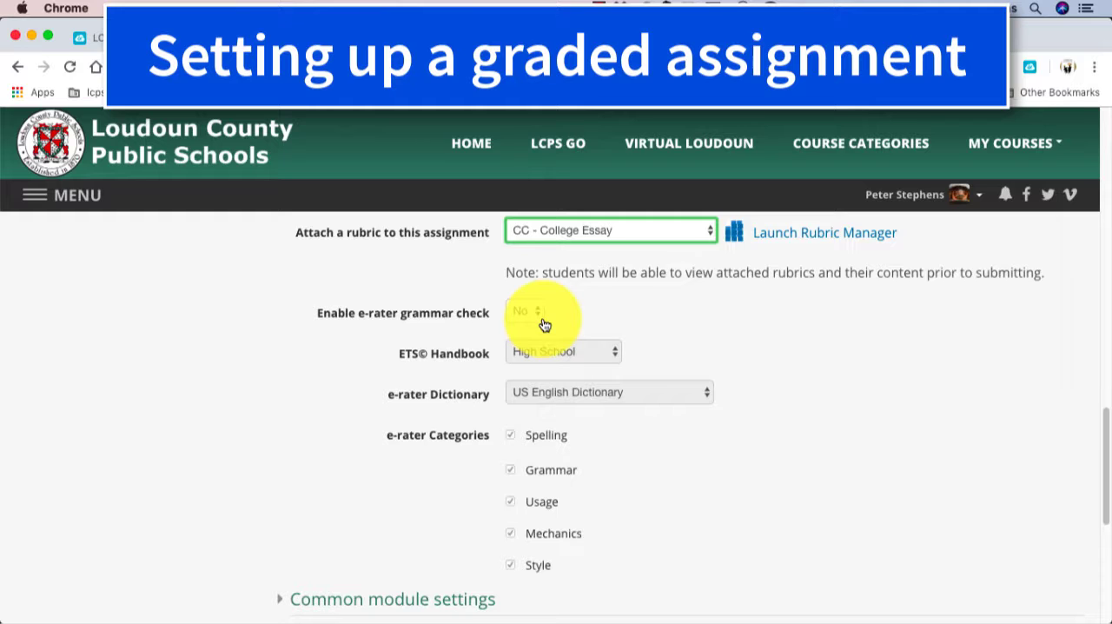
pyautogui.scroll(-8, 544, 325)
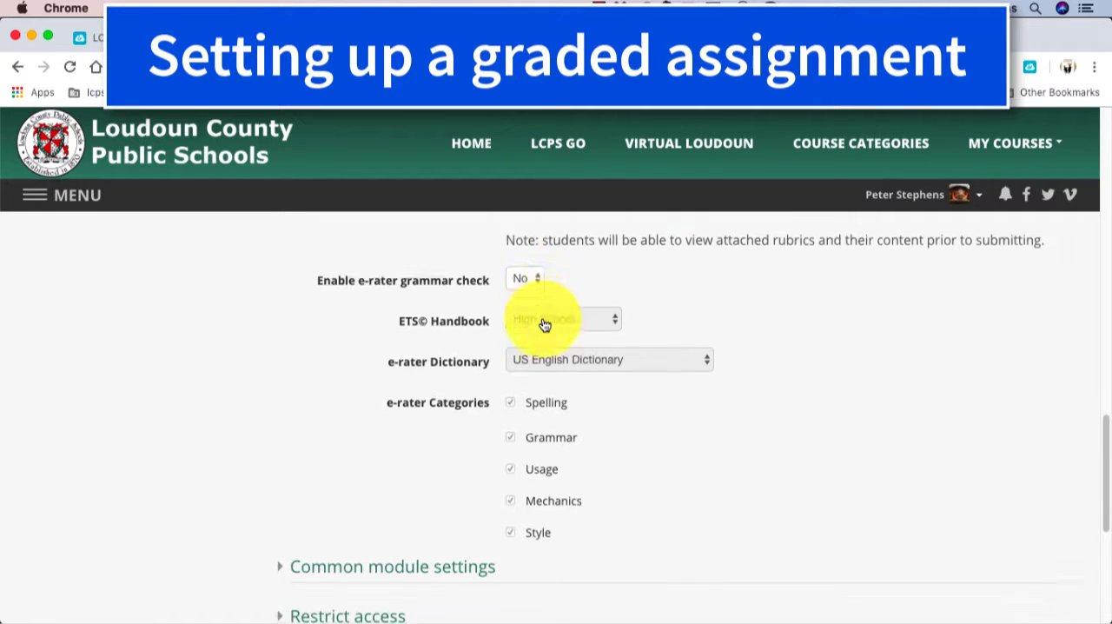
pyautogui.scroll(-2, 542, 323)
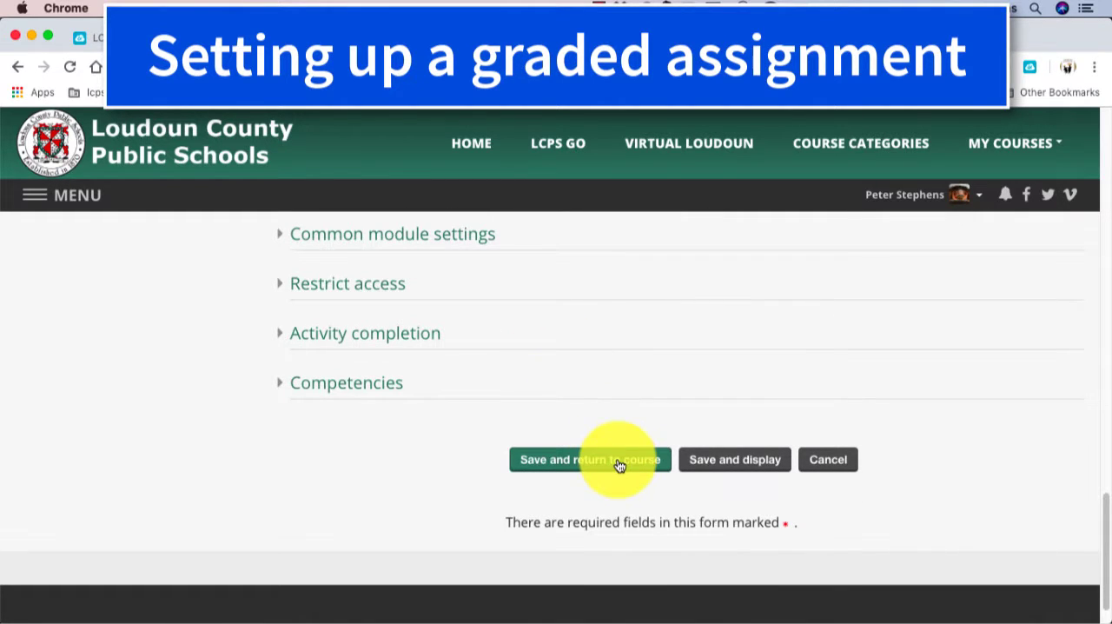
pyautogui.click(620, 460)
# Step: Open the submission titled "COLLEGE ESSAY" for grading from the "College Essay - Second Draft" submission inbox
pyautogui.scroll(-4, 619, 466)
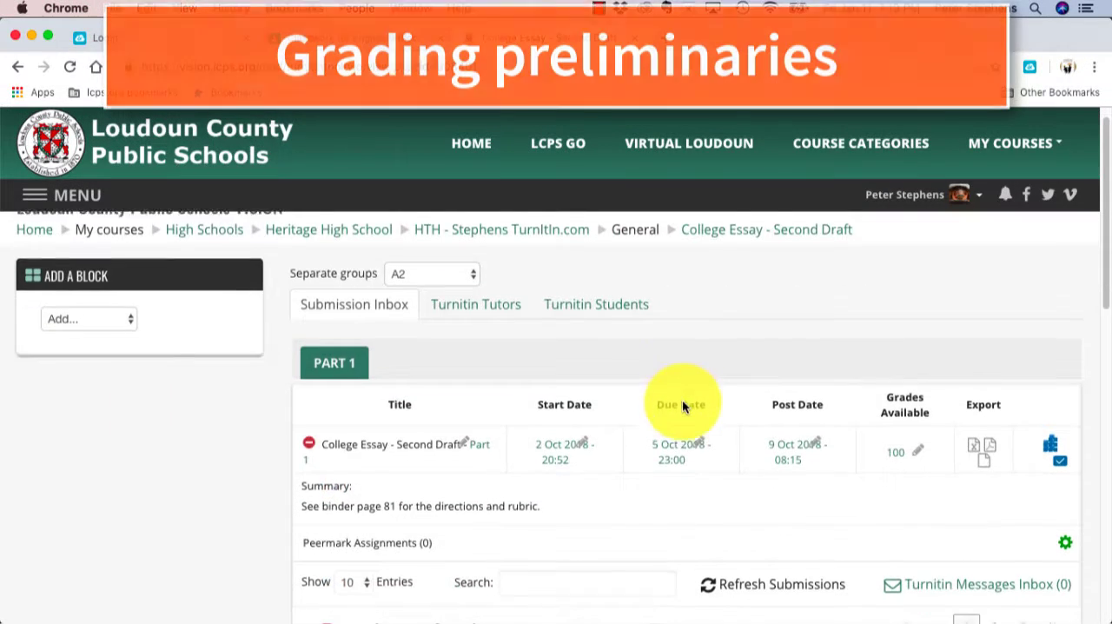
pyautogui.scroll(-1, 683, 399)
pyautogui.scroll(-4, 682, 399)
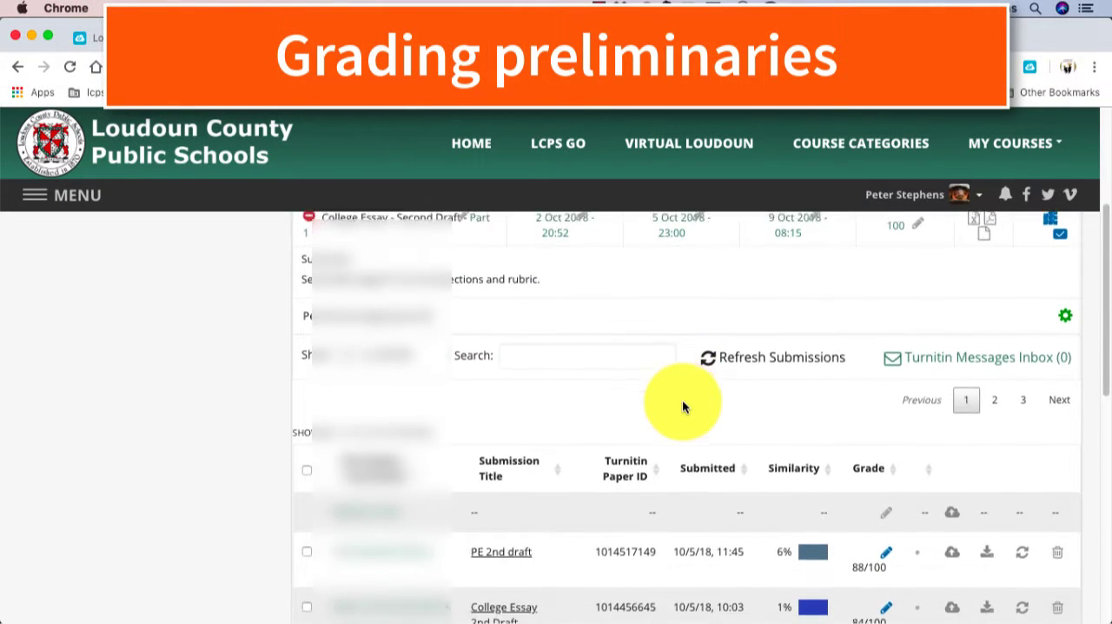
pyautogui.scroll(-4, 682, 404)
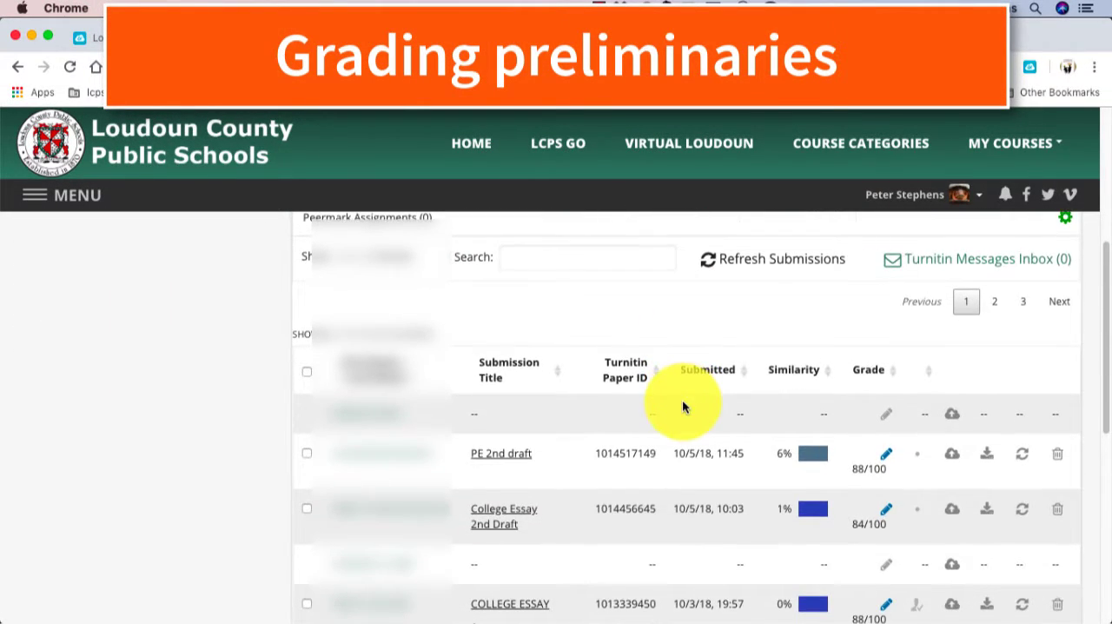
pyautogui.scroll(-1, 682, 399)
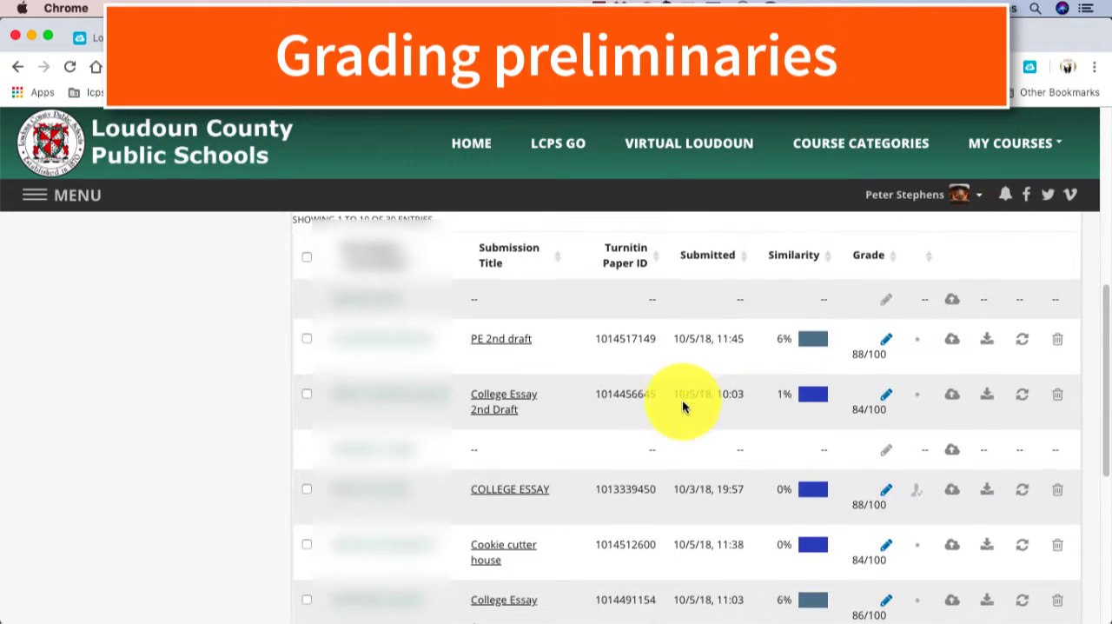
pyautogui.click(883, 494)
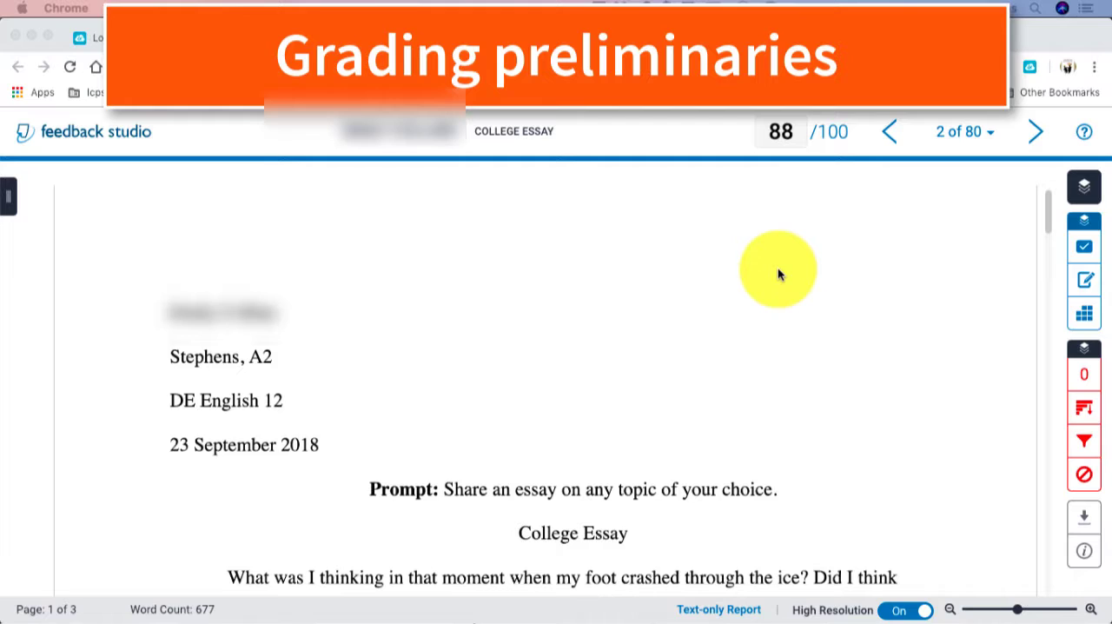
# Step: View the list of submitted papers without switching papers, and turn off High Resolution for the essay
pyautogui.click(975, 131)
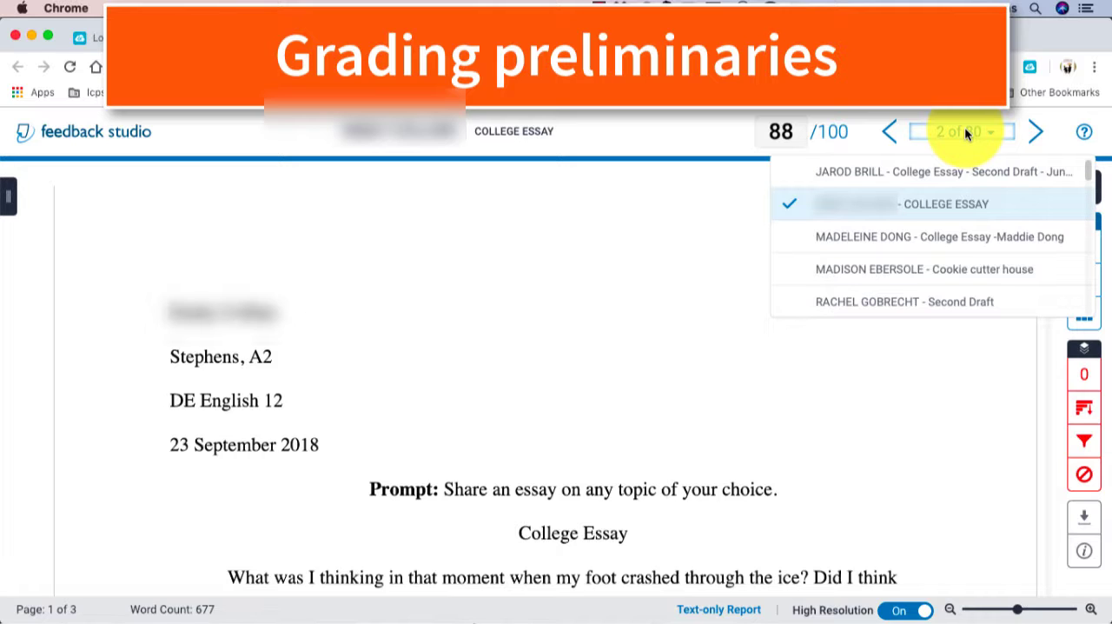
pyautogui.click(910, 374)
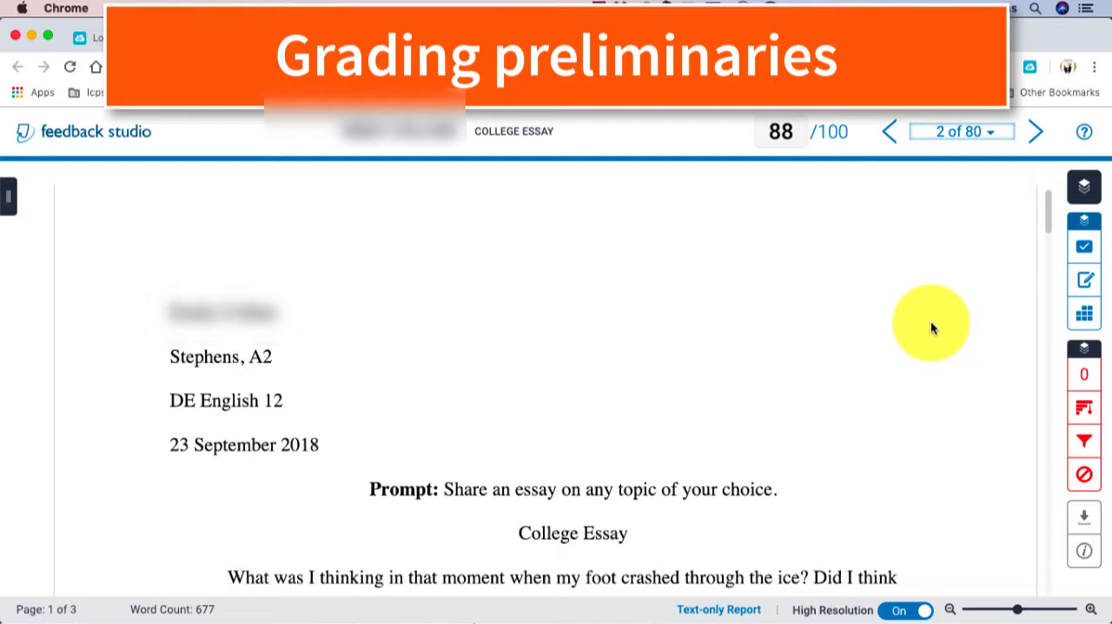
pyautogui.click(902, 614)
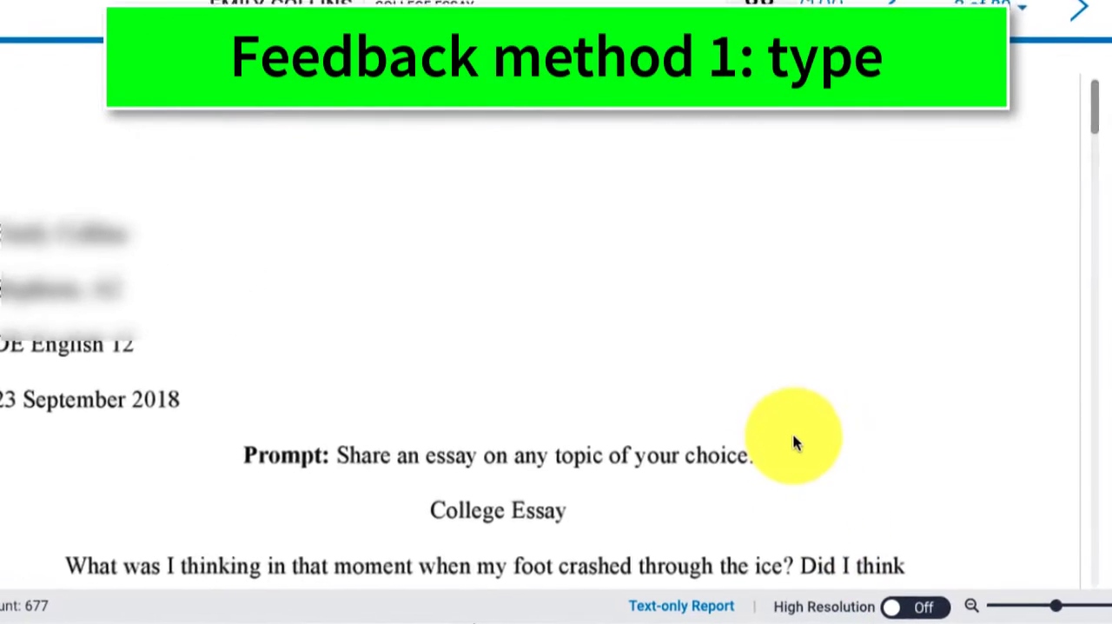
# Step: Add the inline text comment "Nice ice!" above the essay's opening line and move it over the words "the ice"
pyautogui.scroll(-3, 778, 396)
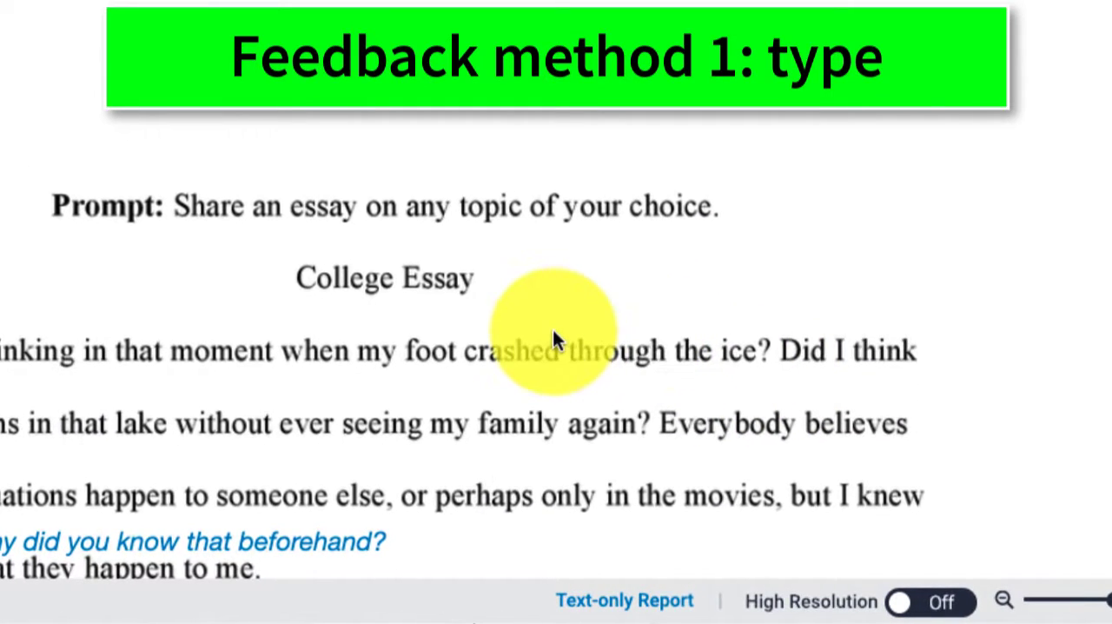
pyautogui.click(589, 295)
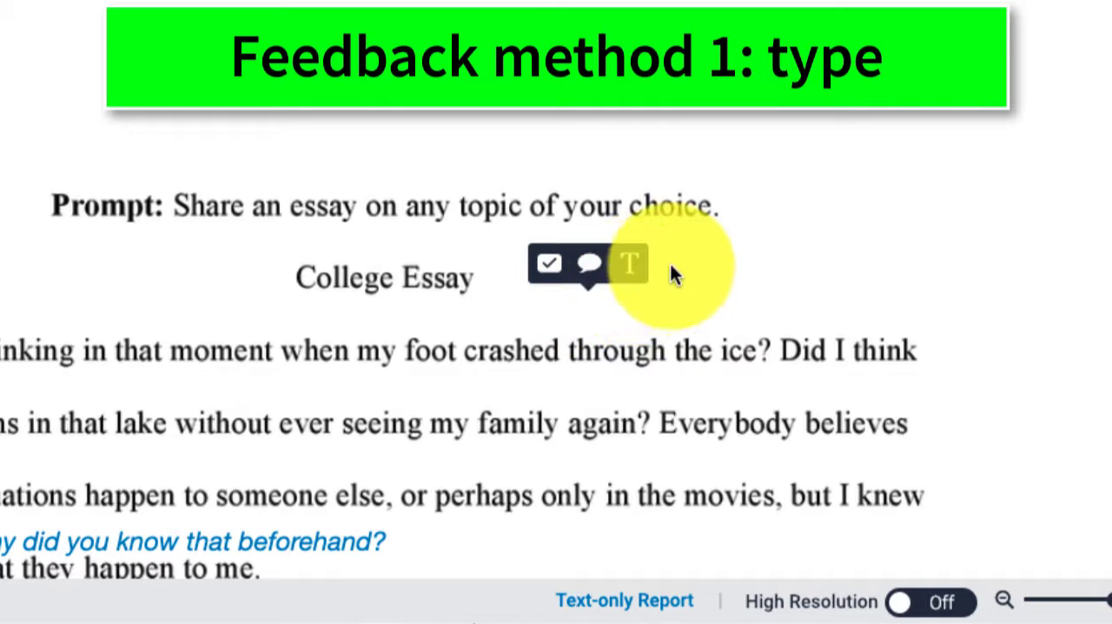
pyautogui.click(634, 269)
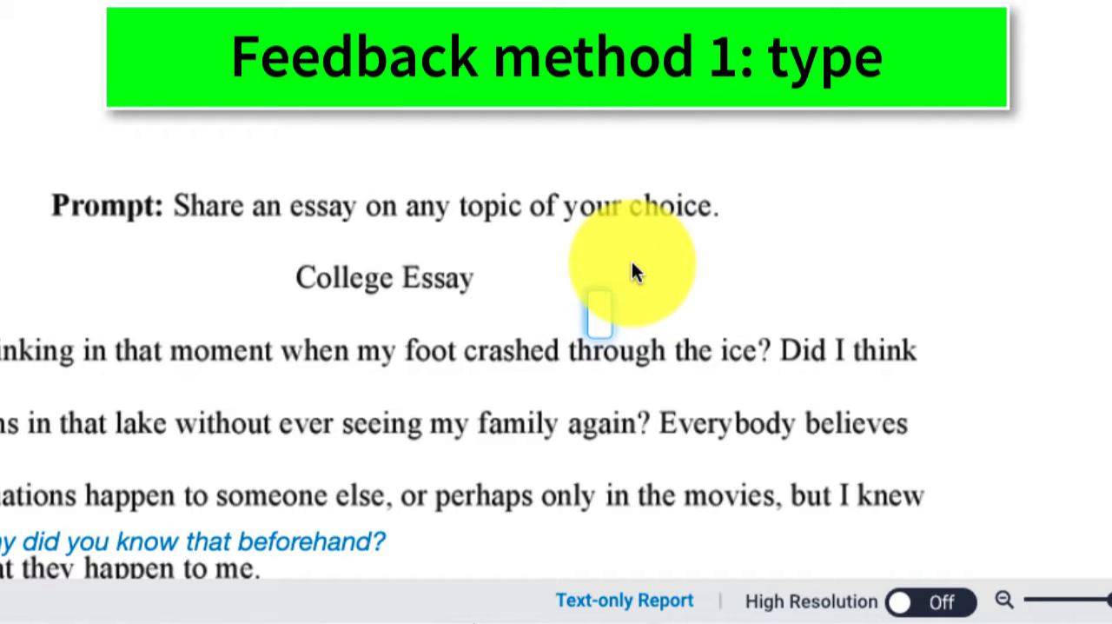
pyautogui.write('Nice ice')
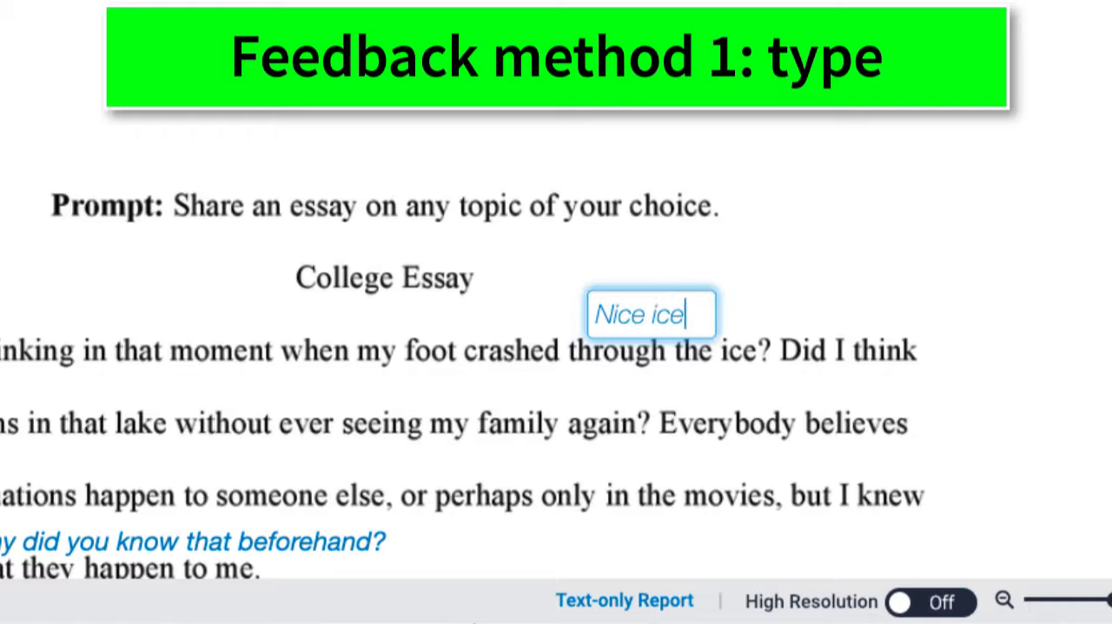
pyautogui.write('!')
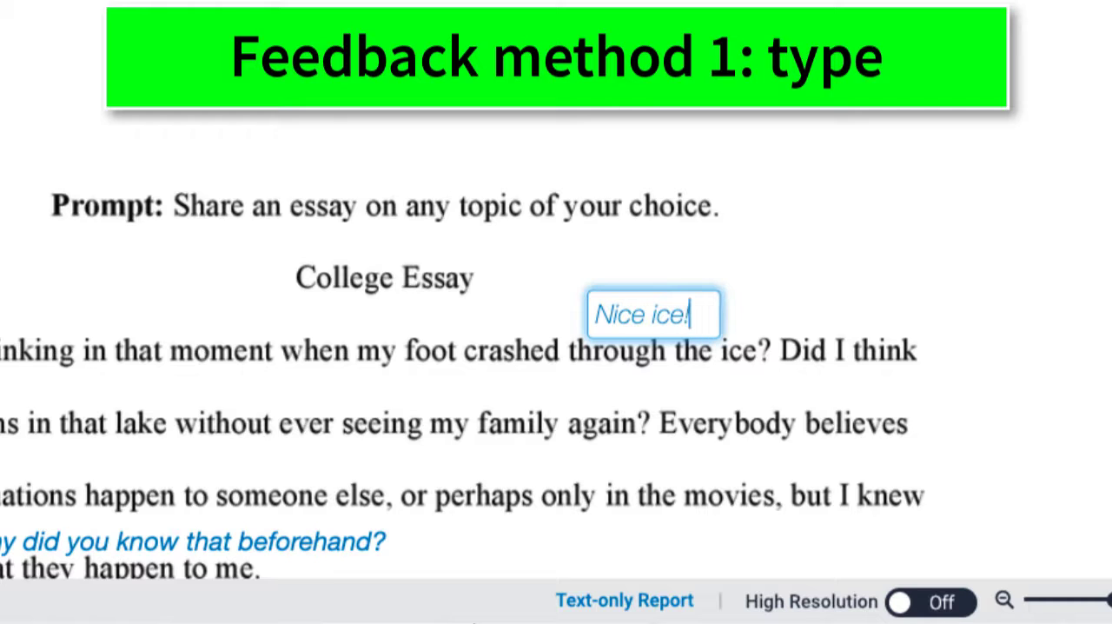
pyautogui.click(666, 392)
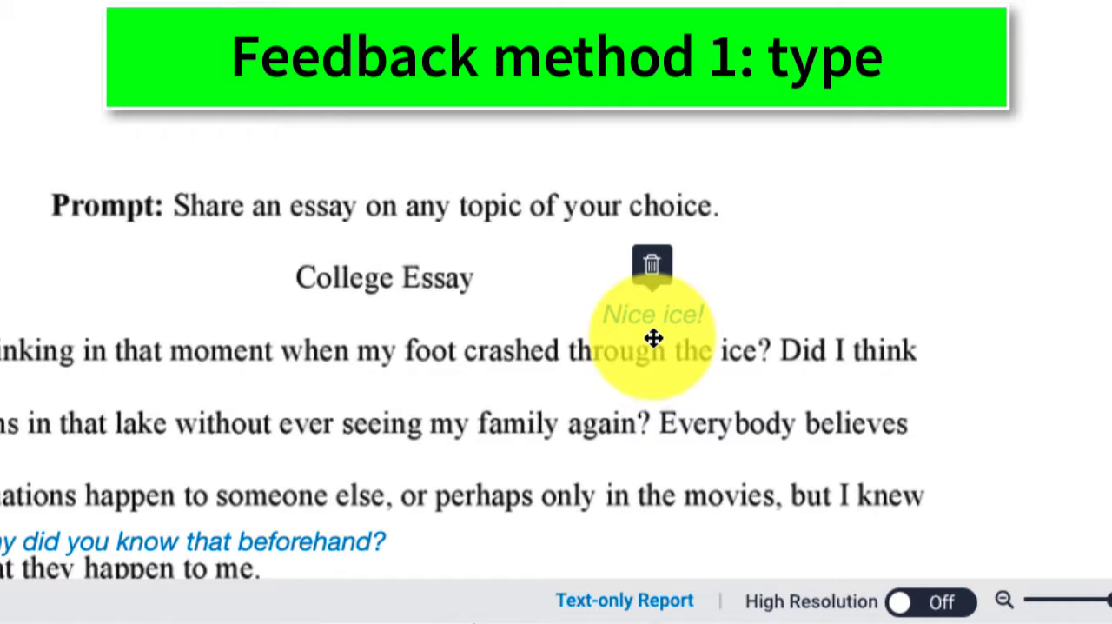
pyautogui.moveTo(653, 338); pyautogui.dragTo(696, 338)
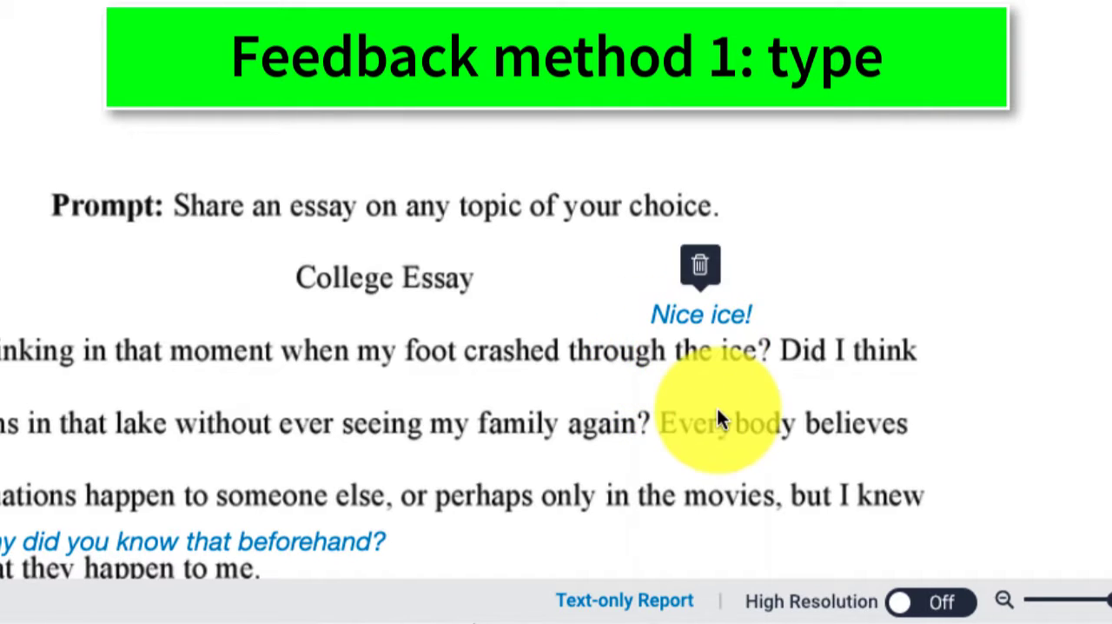
# Step: Delete the inline text comment "Nice ice!" above the essay's opening line
pyautogui.moveTo(694, 333)
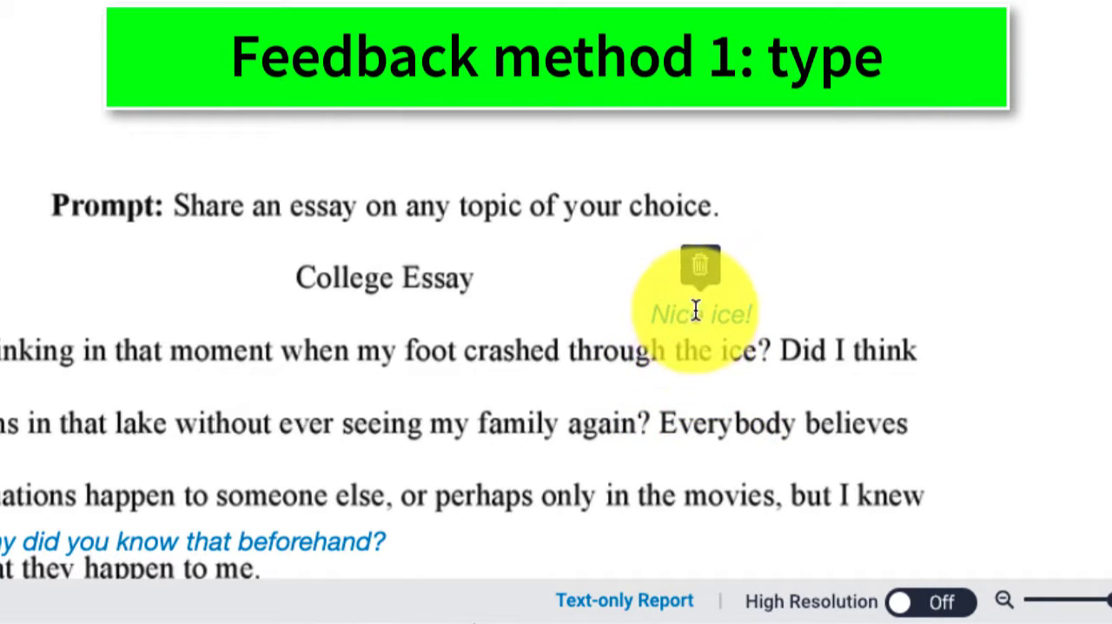
pyautogui.click(700, 269)
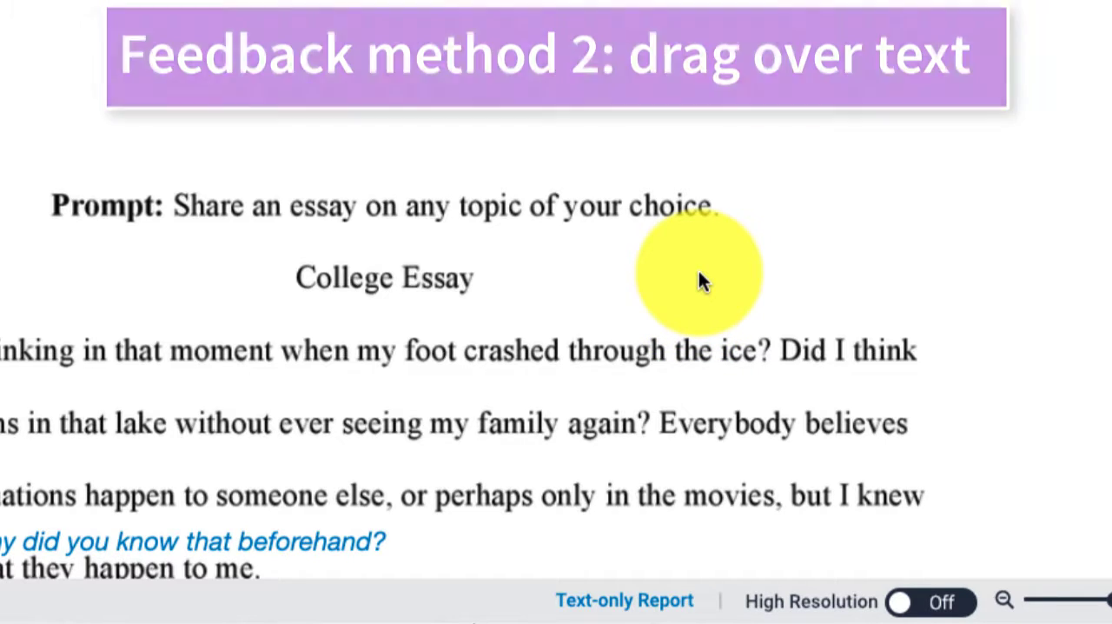
# Step: Mark the words "life or death" with the Hyphen QuickMark from the CC - Expository Report set, then dismiss its note
pyautogui.scroll(-2, 699, 272)
pyautogui.scroll(-1, 699, 274)
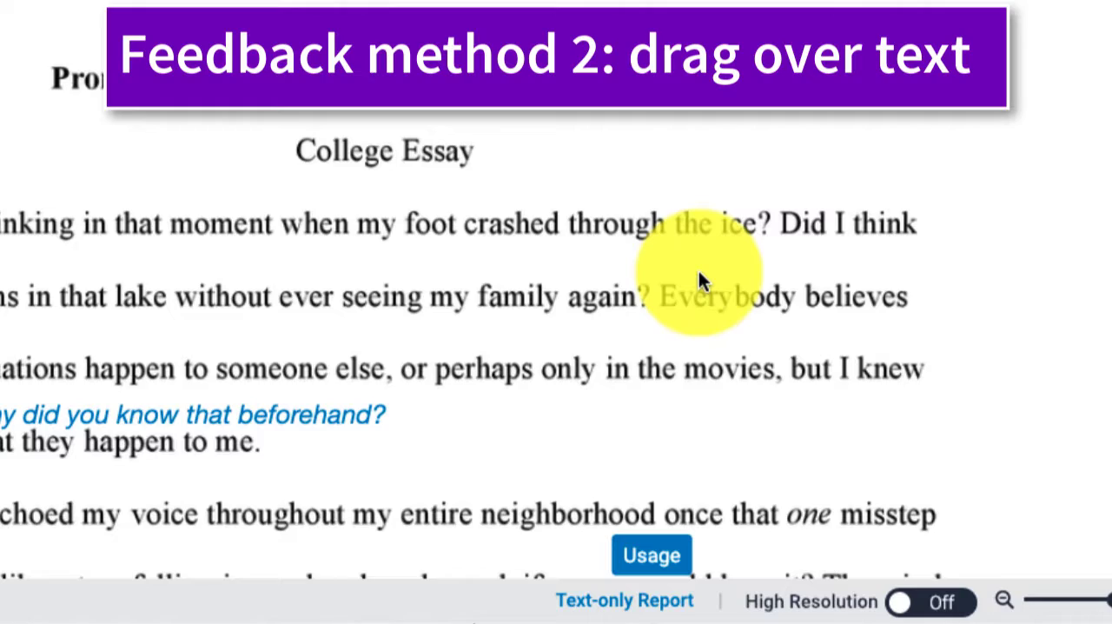
pyautogui.scroll(-2, 699, 270)
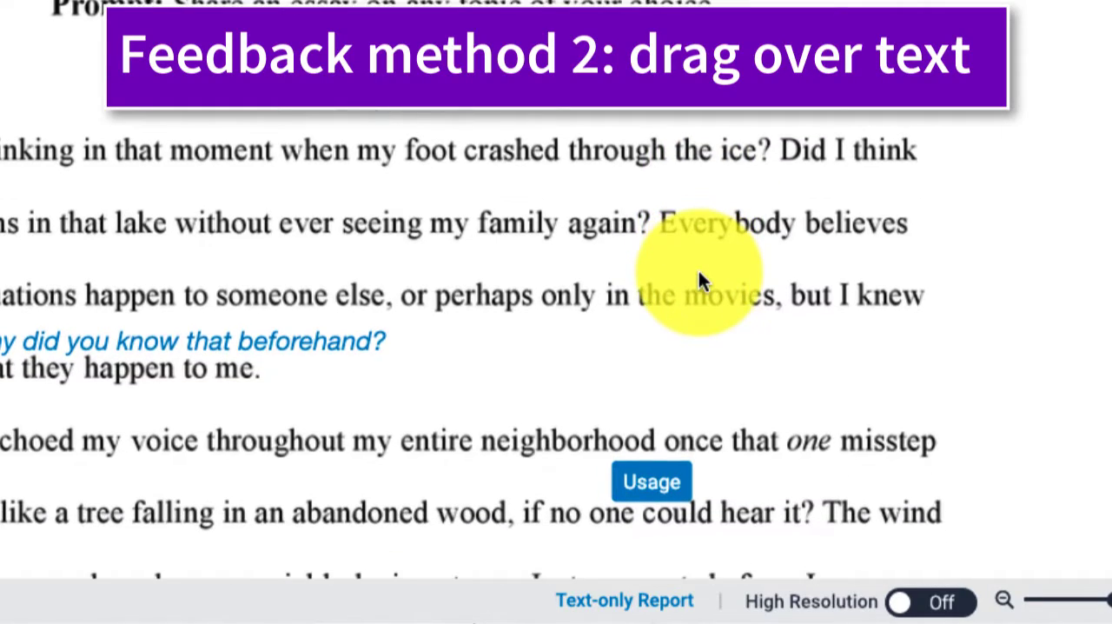
pyautogui.scroll(-1, 699, 271)
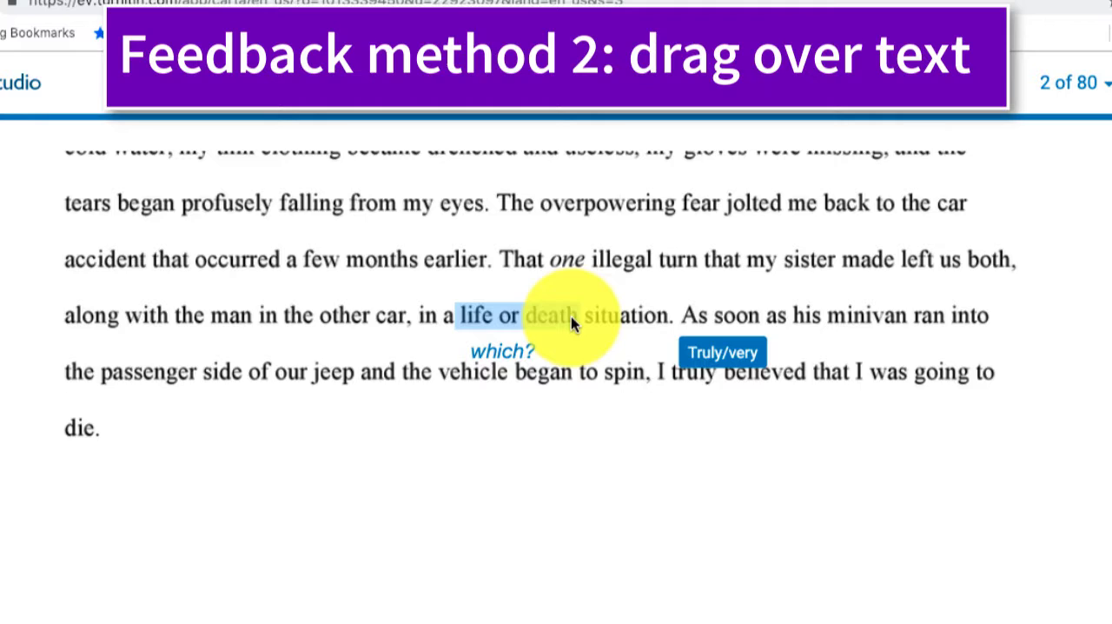
pyautogui.moveTo(571, 321); pyautogui.dragTo(571, 321)
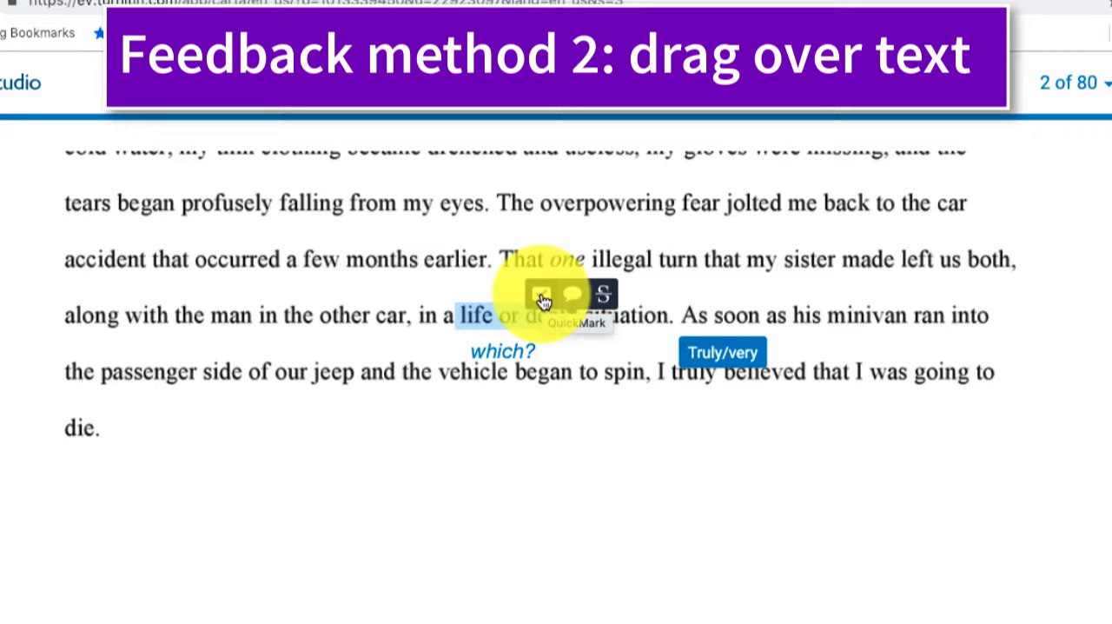
pyautogui.click(541, 296)
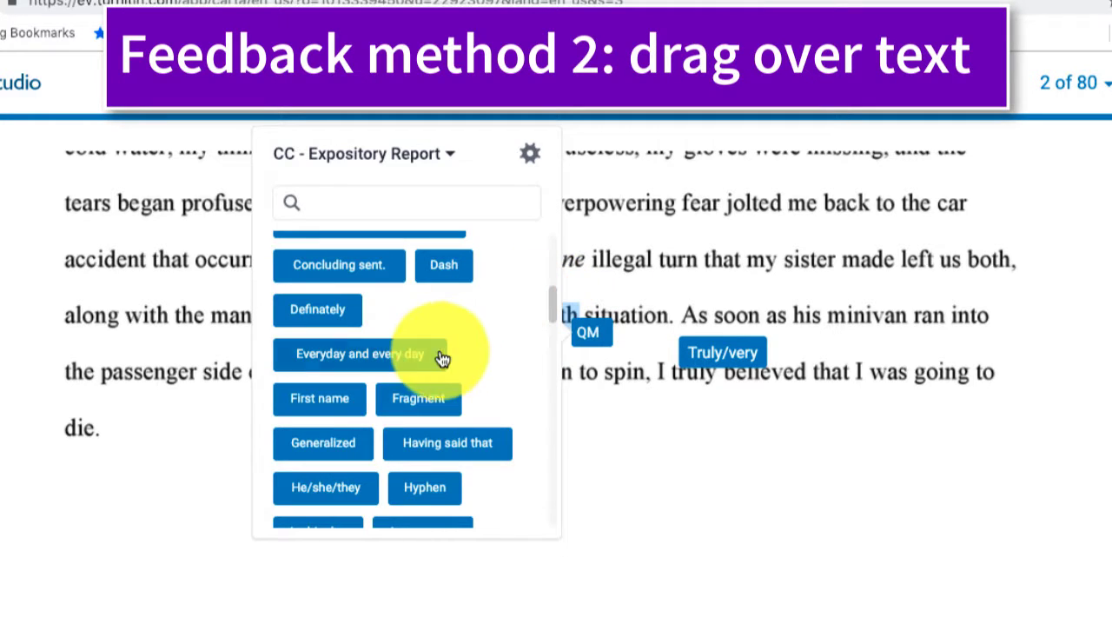
pyautogui.scroll(-2, 442, 356)
pyautogui.scroll(-3, 441, 358)
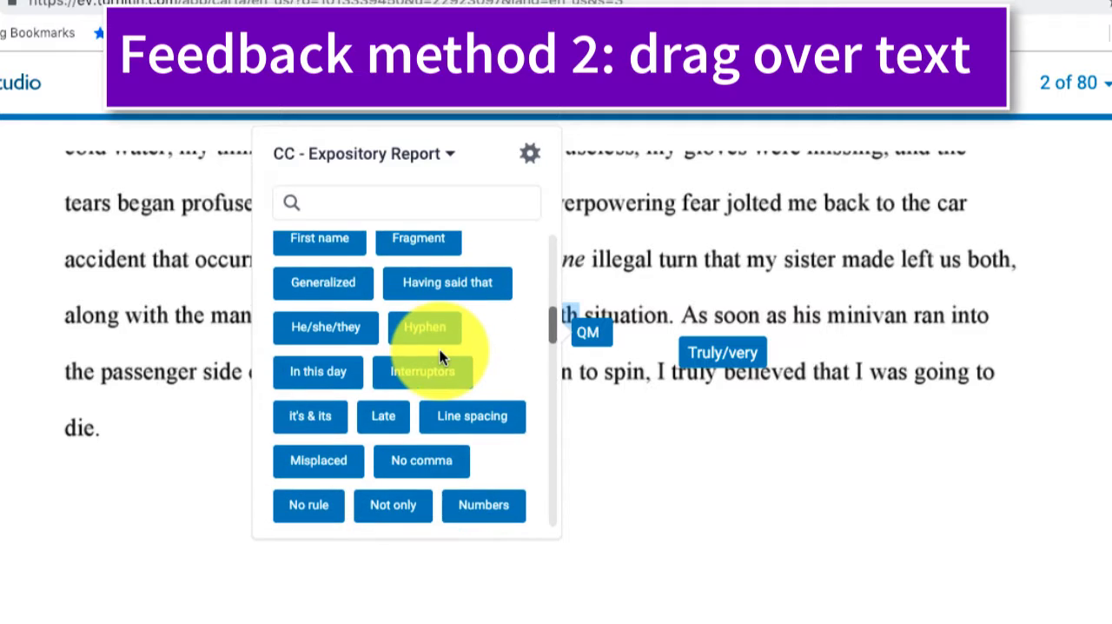
pyautogui.scroll(-1, 441, 358)
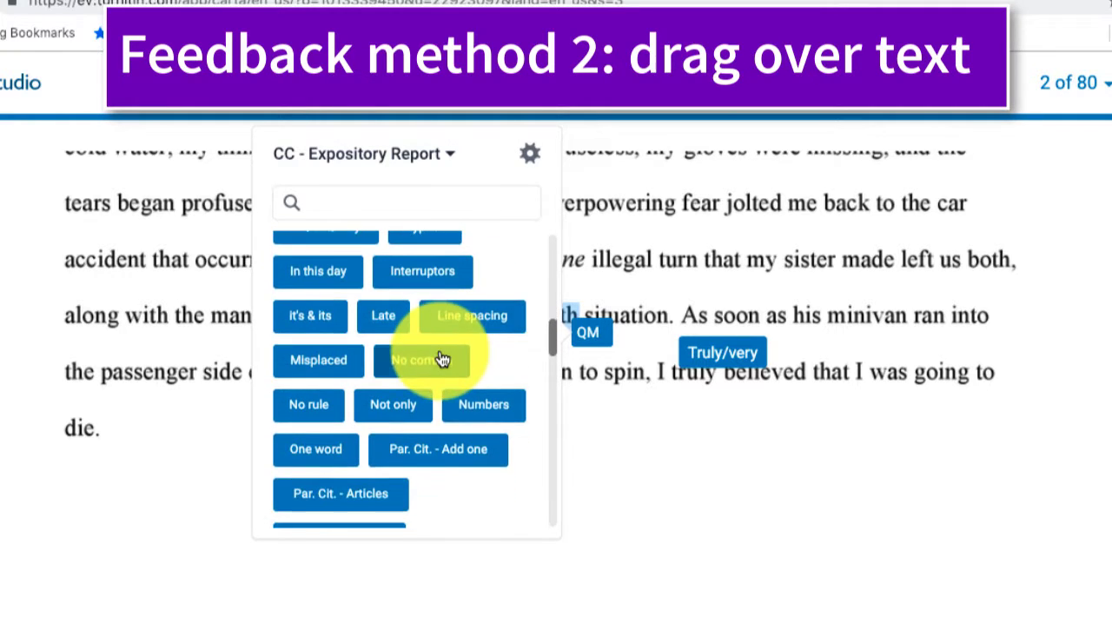
pyautogui.scroll(4, 442, 358)
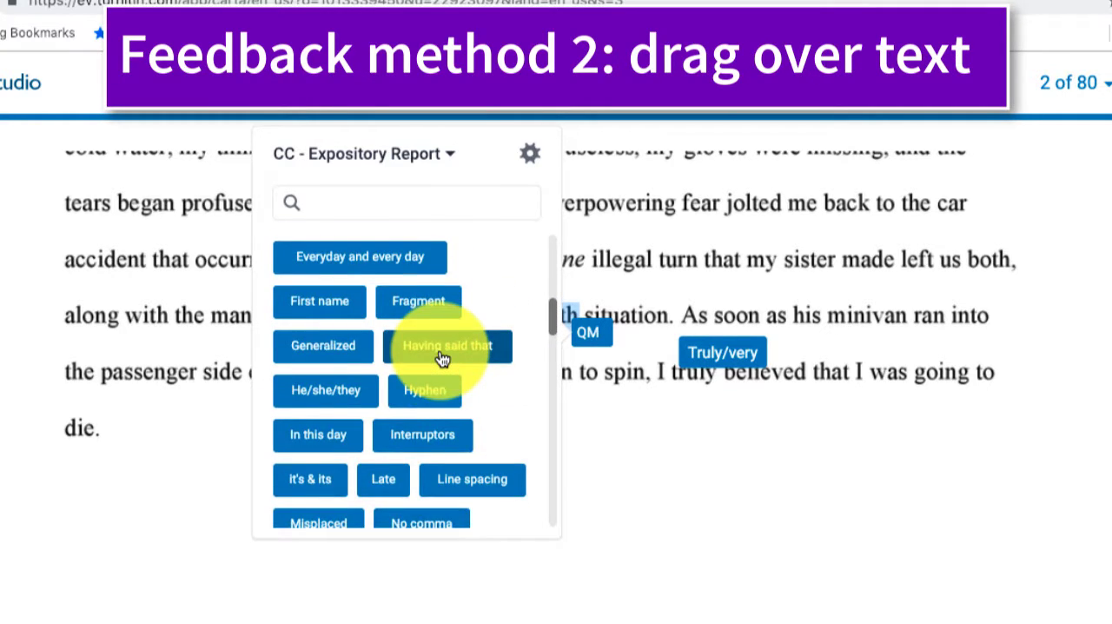
pyautogui.scroll(2, 442, 357)
pyautogui.scroll(-1, 442, 369)
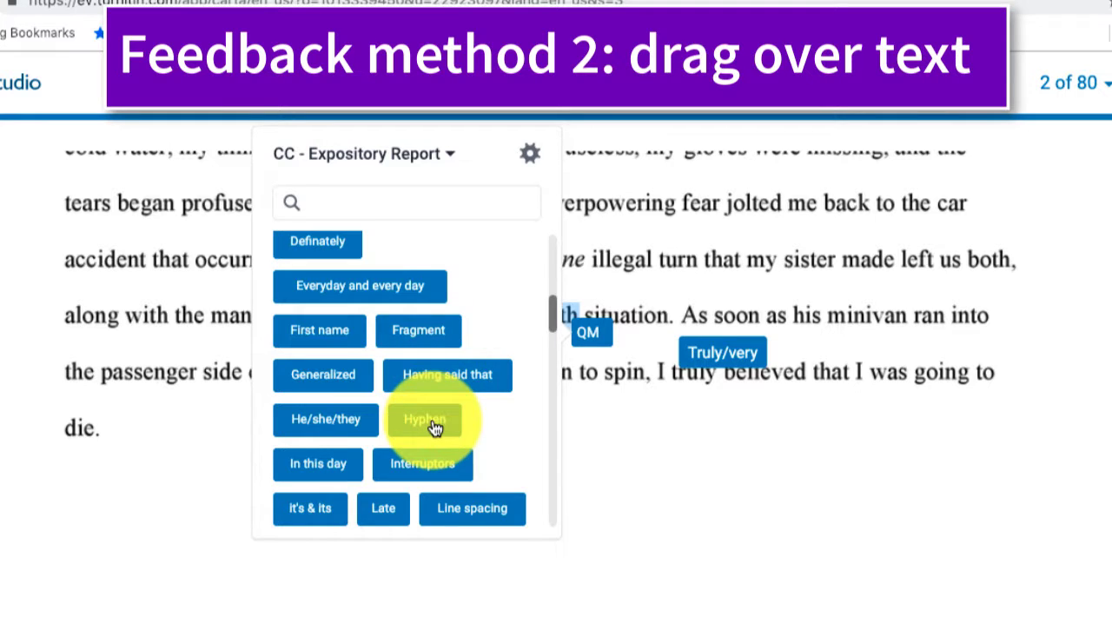
pyautogui.click(426, 420)
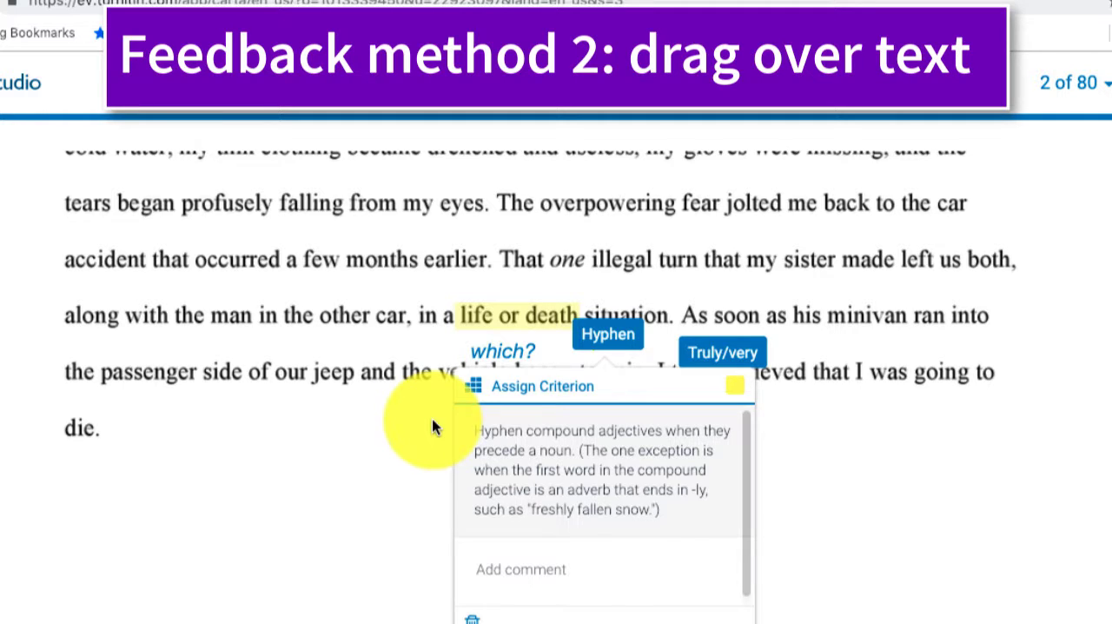
pyautogui.click(612, 271)
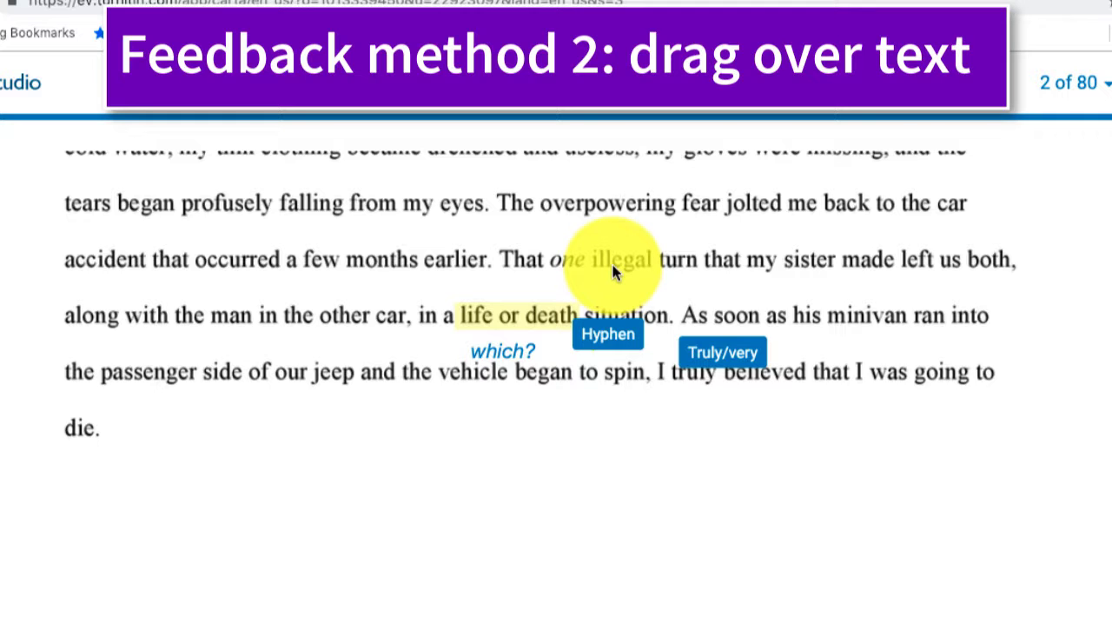
# Step: Attach the bubble comment "Be more specific." to the words "man in the other car"
pyautogui.scroll(-1, 613, 272)
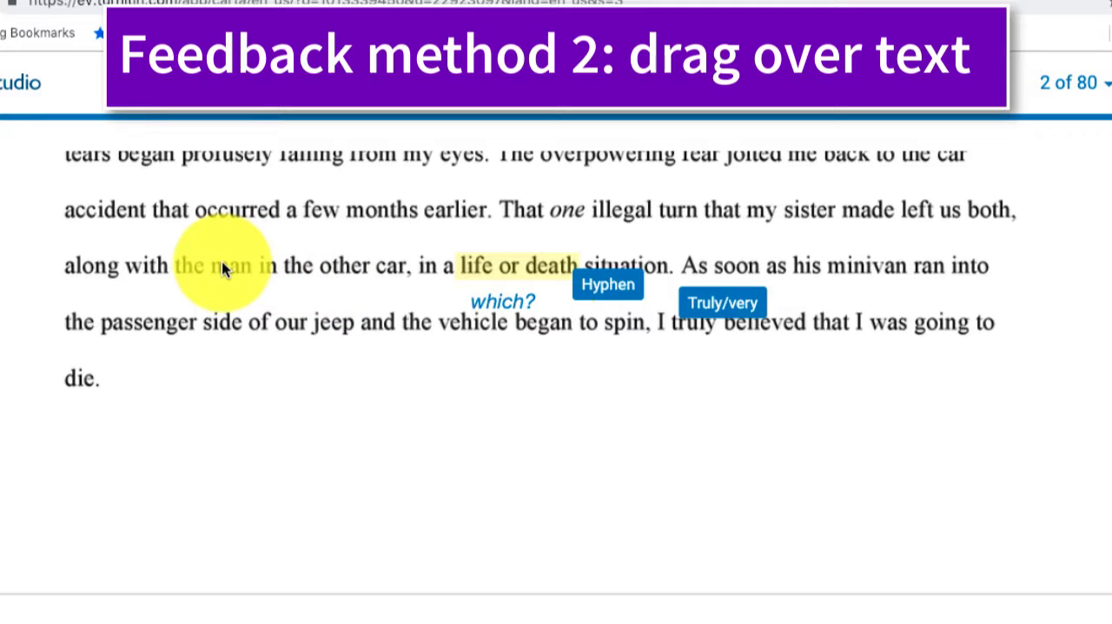
pyautogui.moveTo(222, 263); pyautogui.dragTo(405, 273)
pyautogui.click(403, 252)
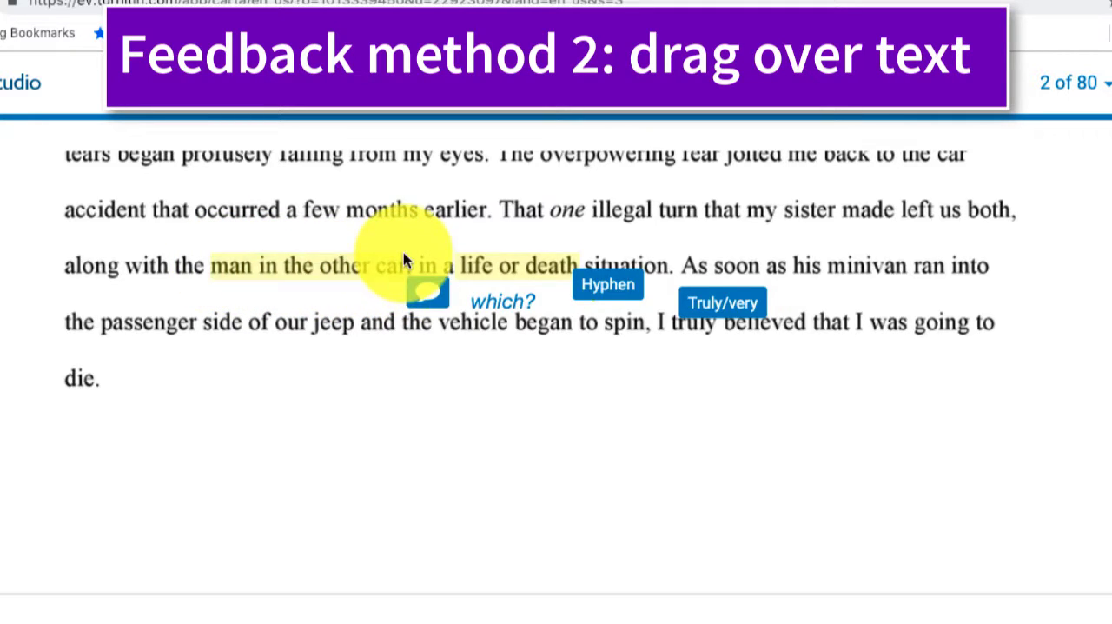
pyautogui.write('B')
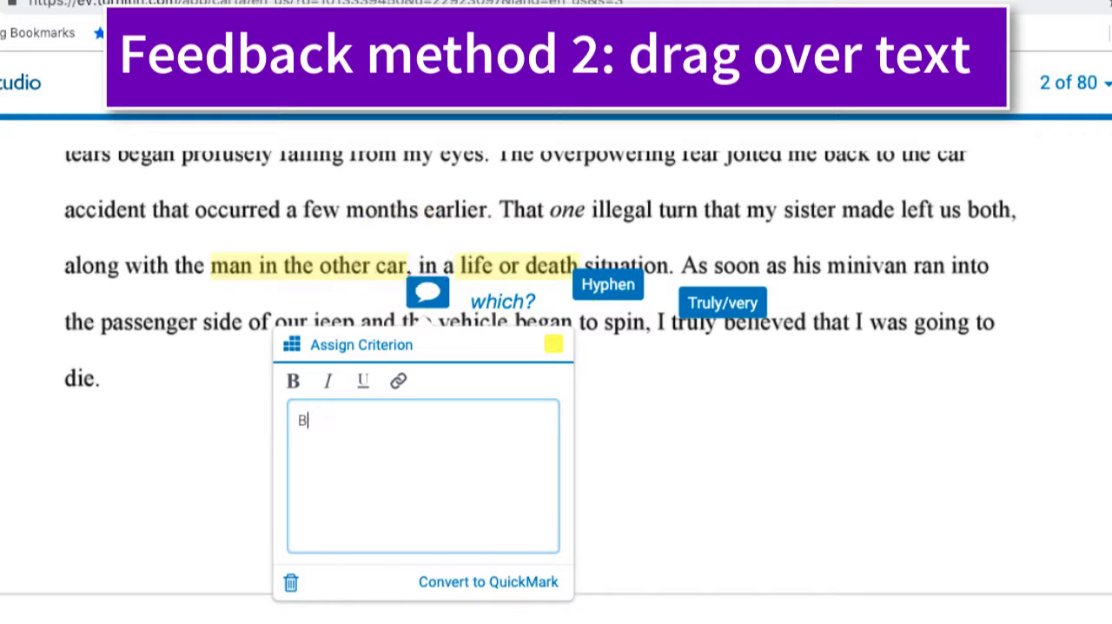
pyautogui.write('e more specific.')
pyautogui.click(857, 212)
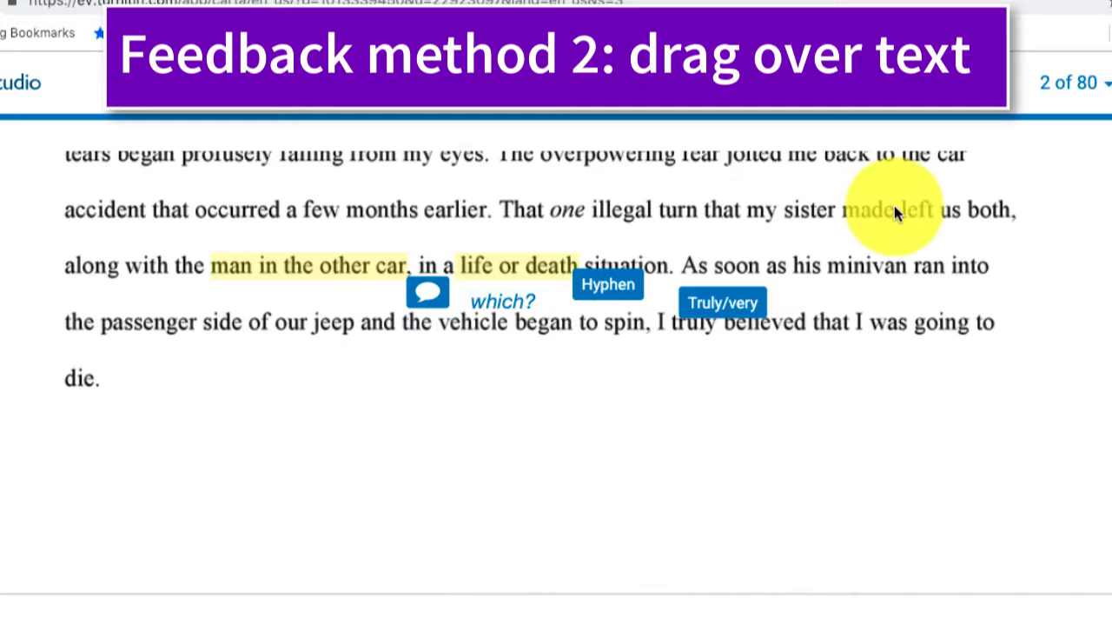
# Step: Strike through the words "that my sister made" in the sentence about the illegal turn
pyautogui.moveTo(895, 211); pyautogui.dragTo(706, 217)
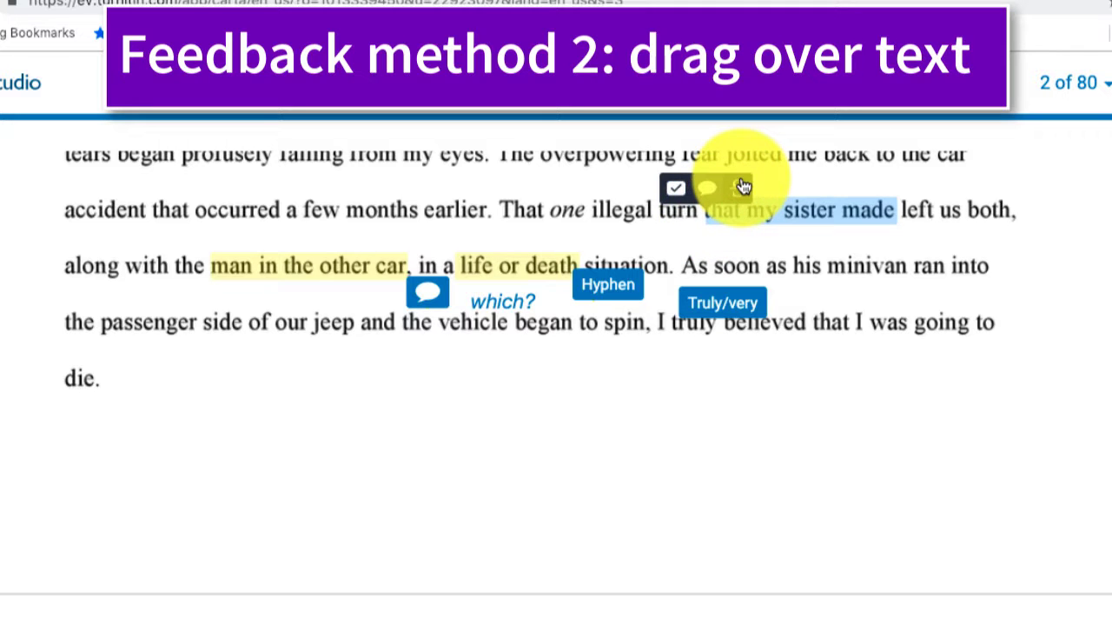
pyautogui.click(742, 187)
pyautogui.scroll(1, 841, 217)
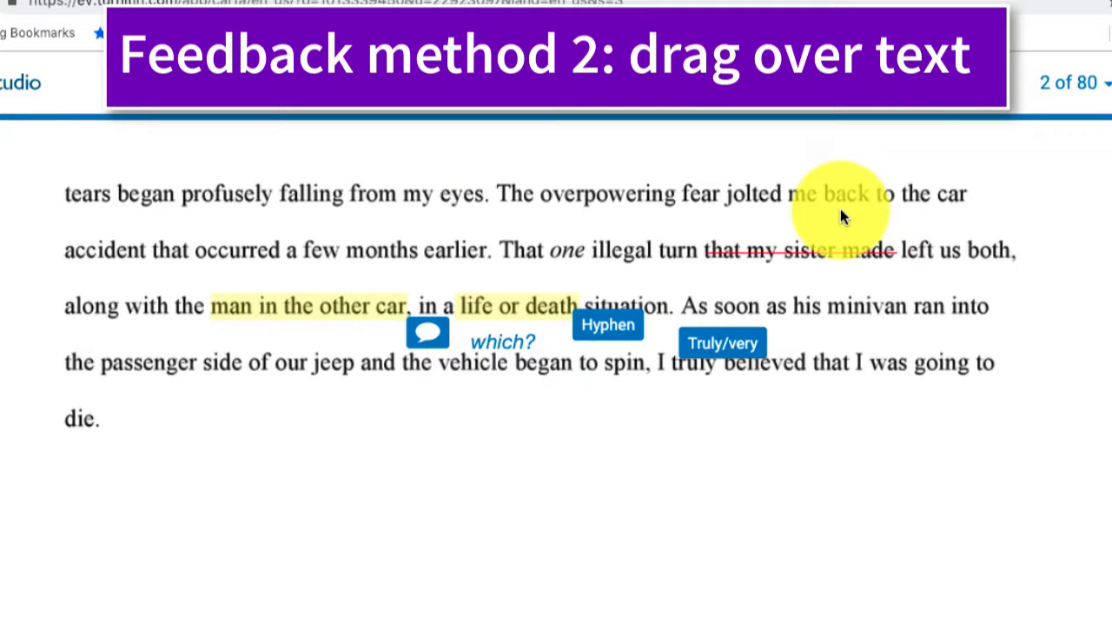
pyautogui.scroll(1, 841, 217)
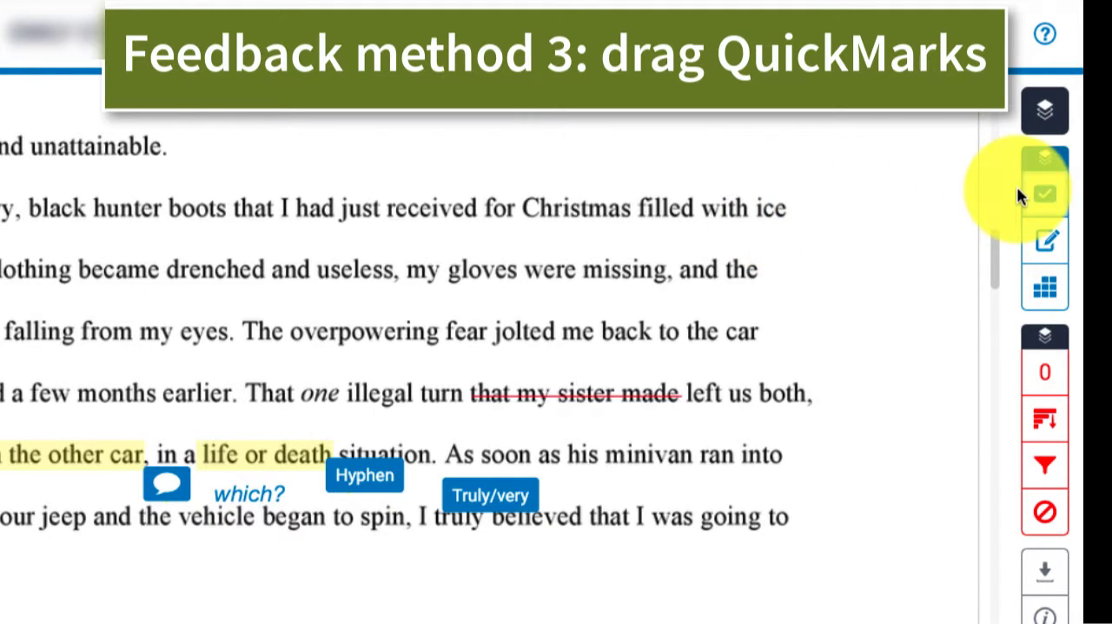
# Step: Place the Interruptors QuickMark from the CC - Expository Report set above "screeched—that's all" and view its note
pyautogui.click(1047, 198)
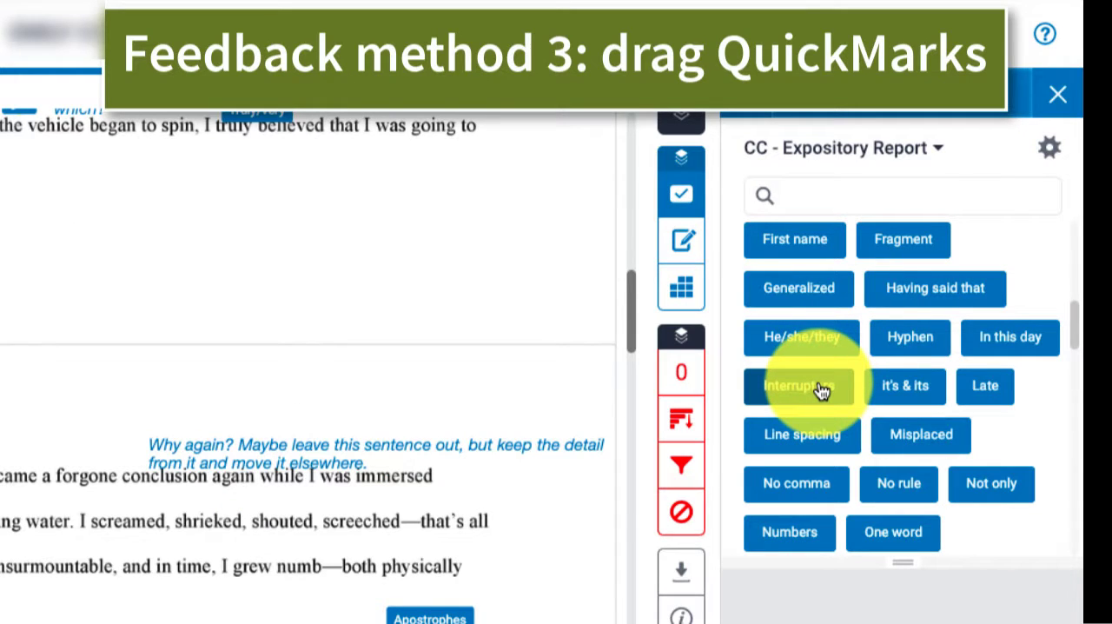
pyautogui.moveTo(821, 391); pyautogui.dragTo(423, 507)
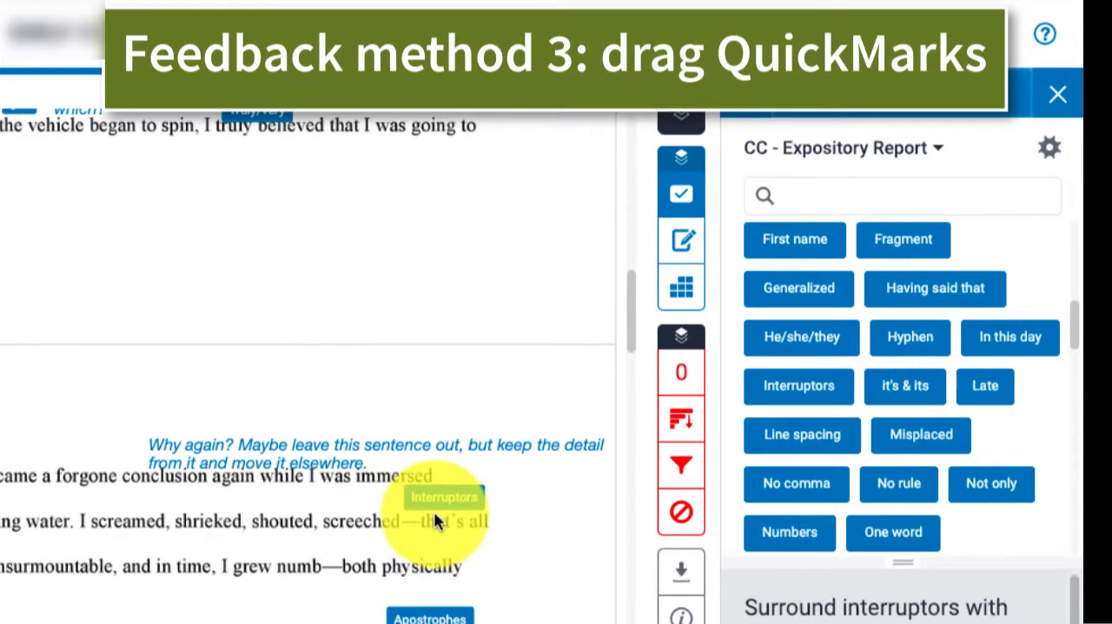
pyautogui.click(437, 497)
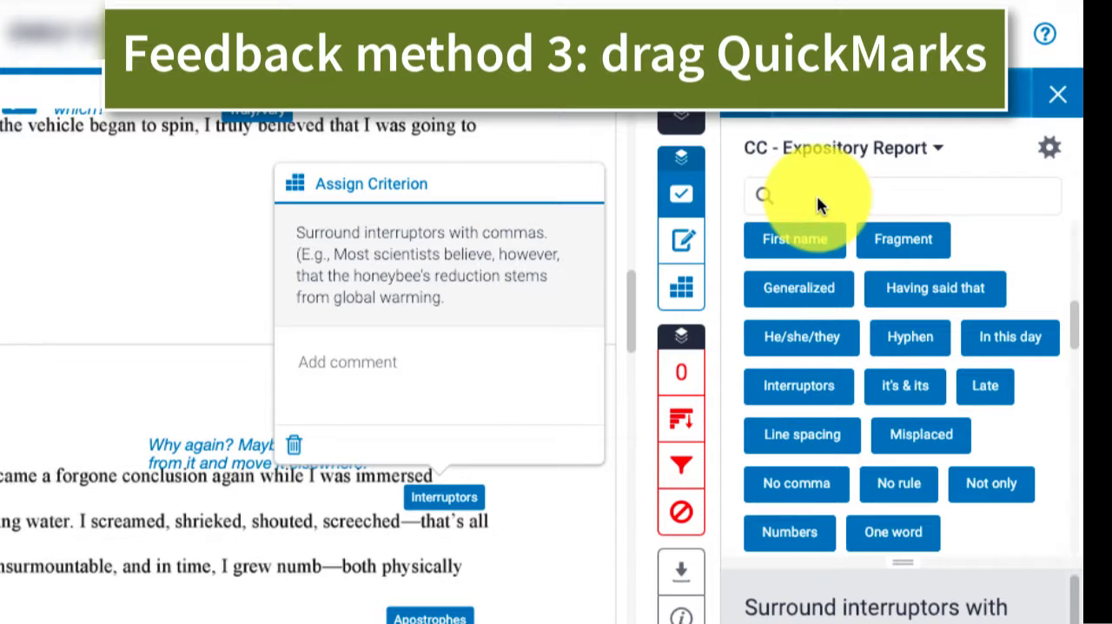
# Step: Close the Interruptors note and switch the QuickMark set to CC - College Essay
pyautogui.click(841, 149)
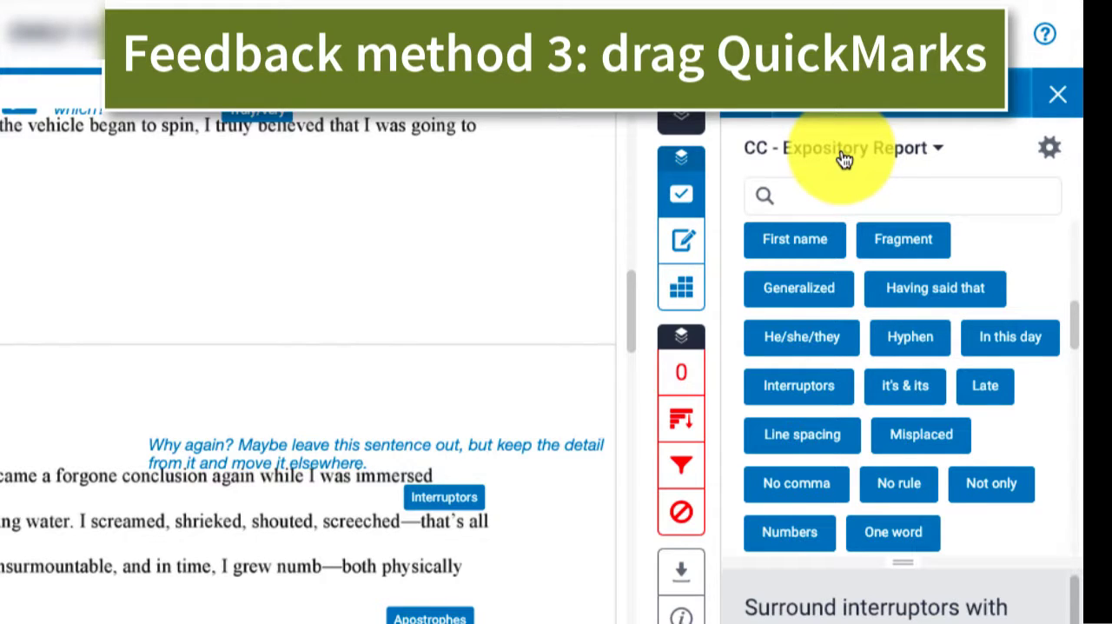
pyautogui.click(843, 152)
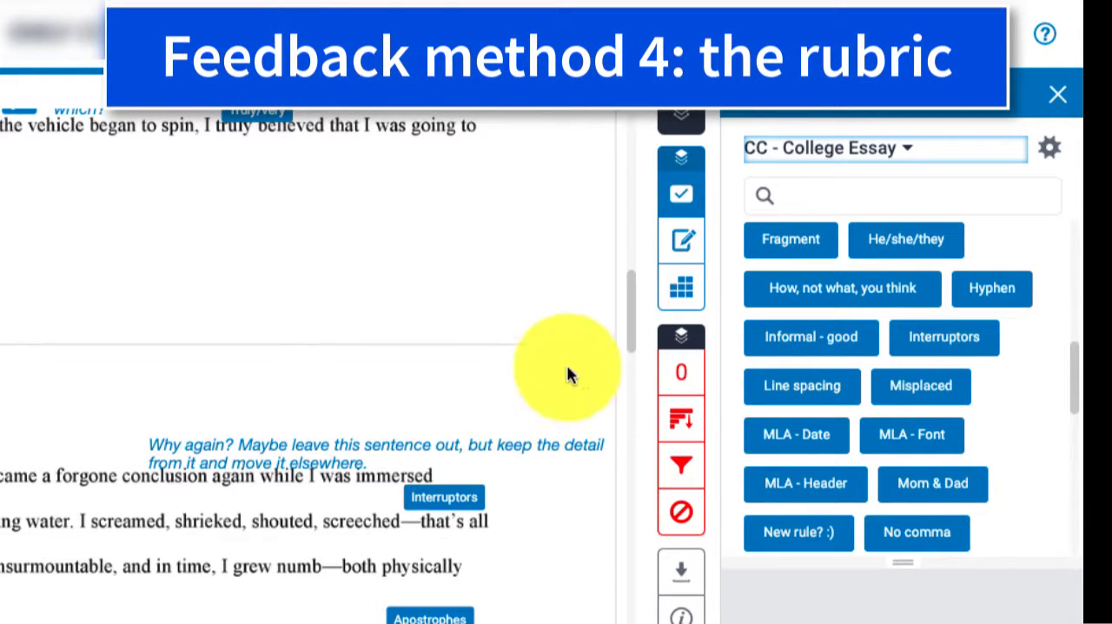
# Step: Show the CC - College Essay rubric for this paper and review the score sliders of its criteria
pyautogui.click(682, 289)
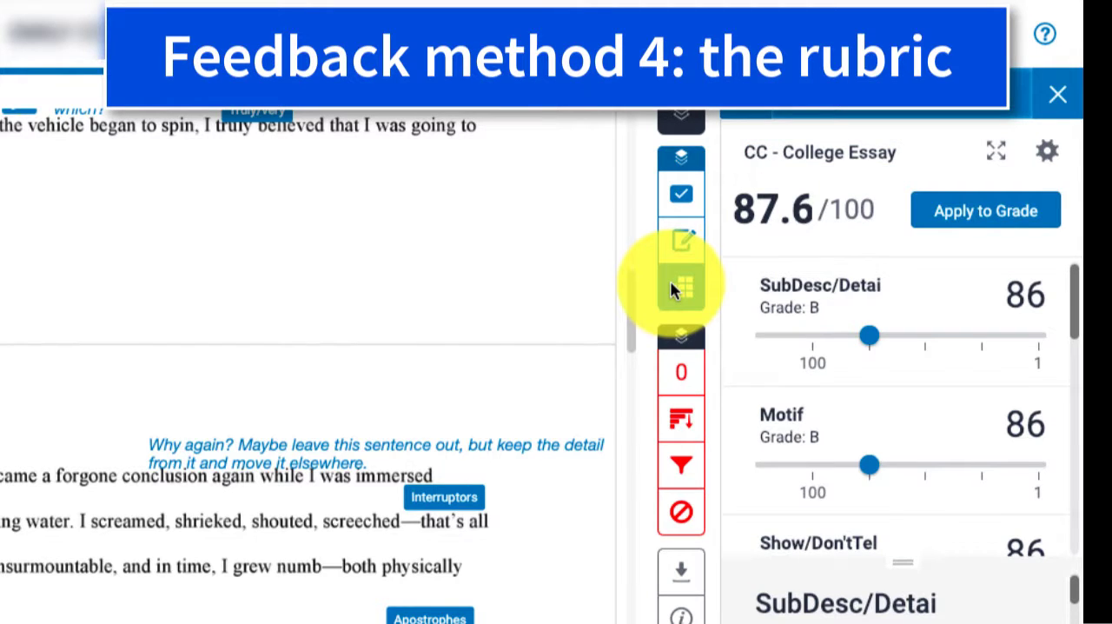
pyautogui.scroll(-5, 775, 308)
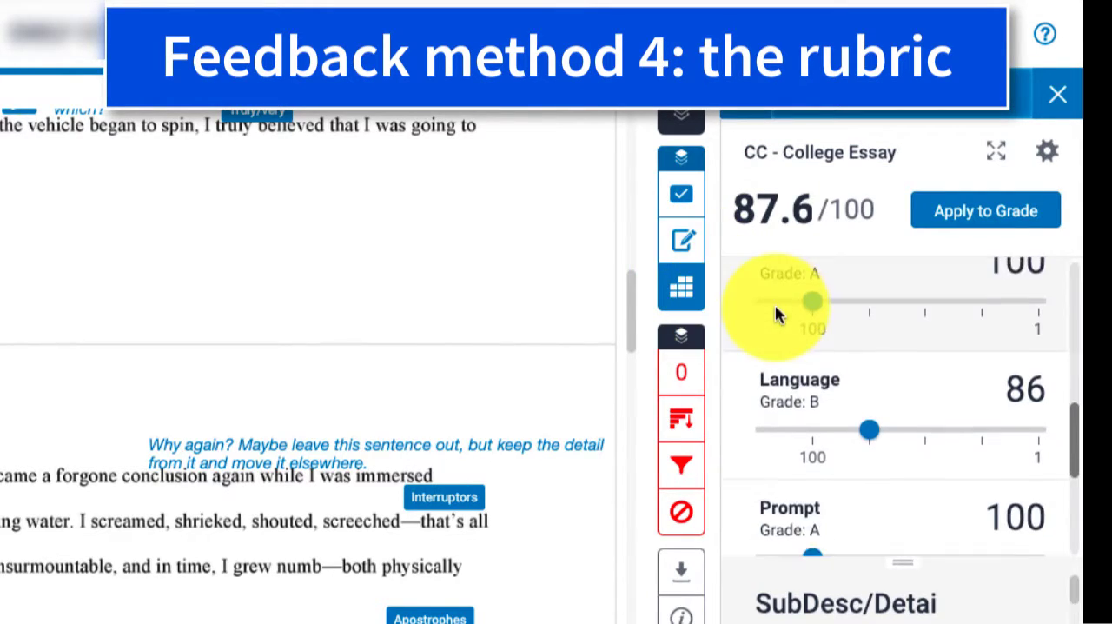
pyautogui.scroll(-1, 775, 311)
pyautogui.scroll(2, 775, 311)
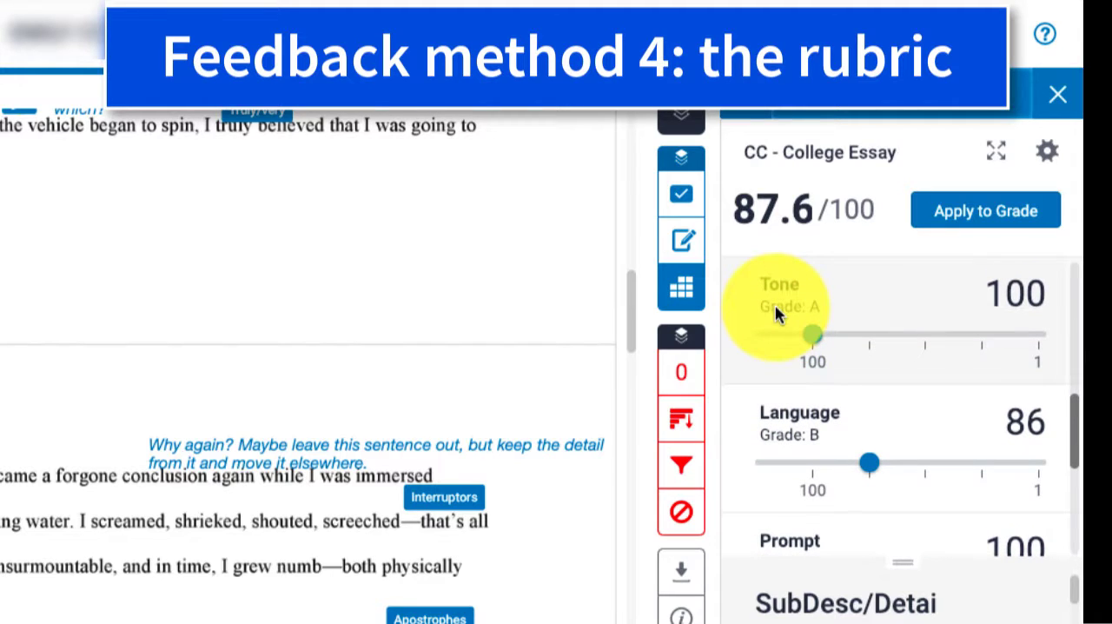
pyautogui.scroll(-1, 776, 311)
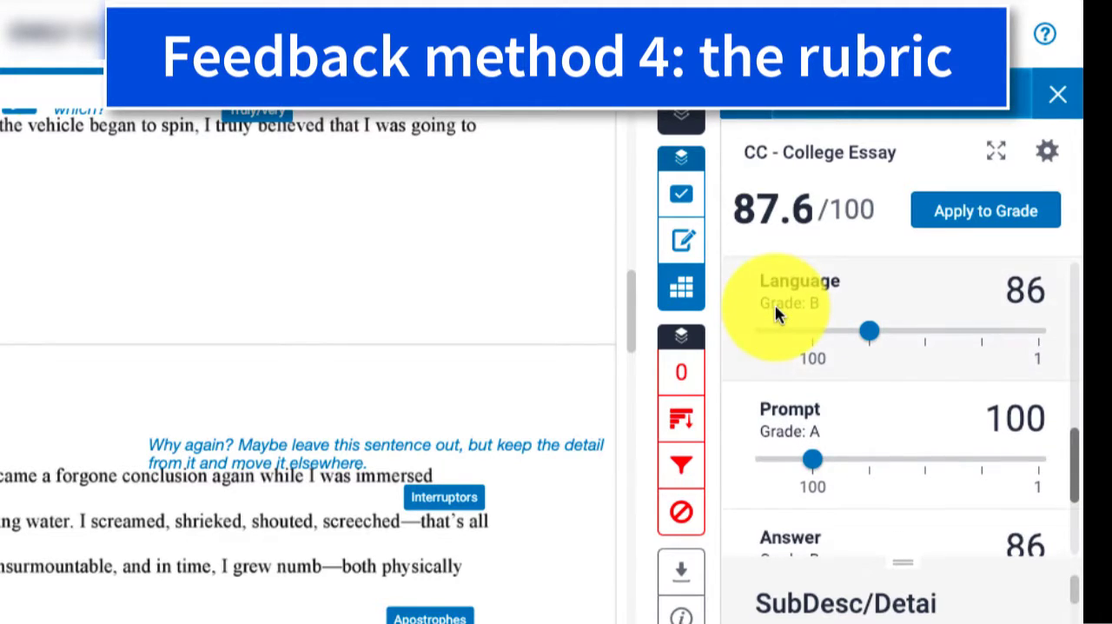
pyautogui.scroll(-1, 775, 307)
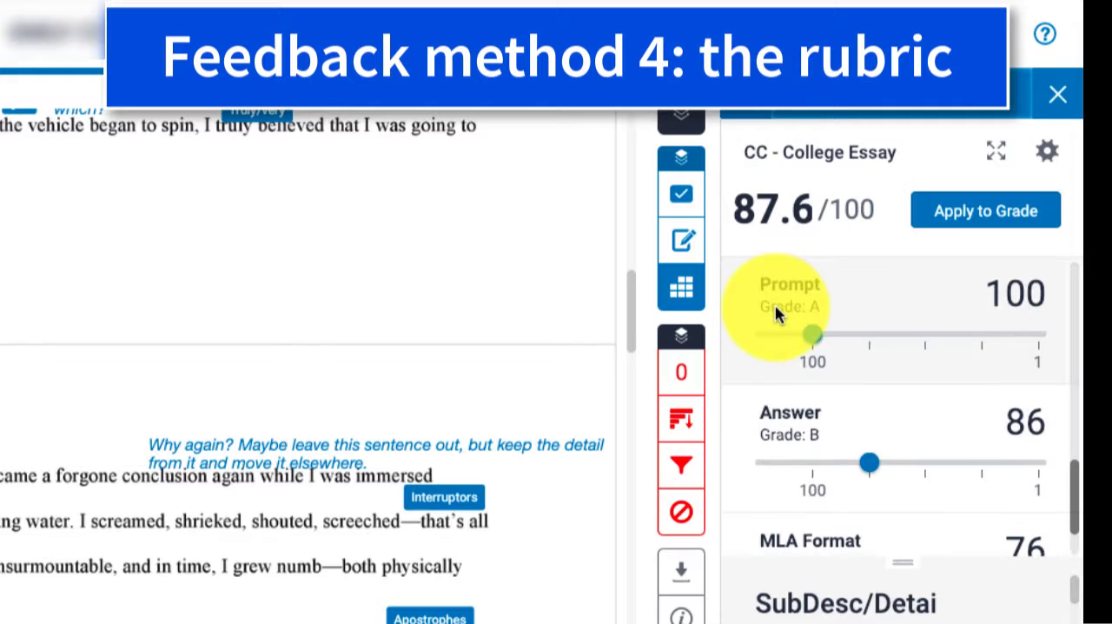
pyautogui.scroll(-1, 775, 306)
pyautogui.scroll(-1, 775, 307)
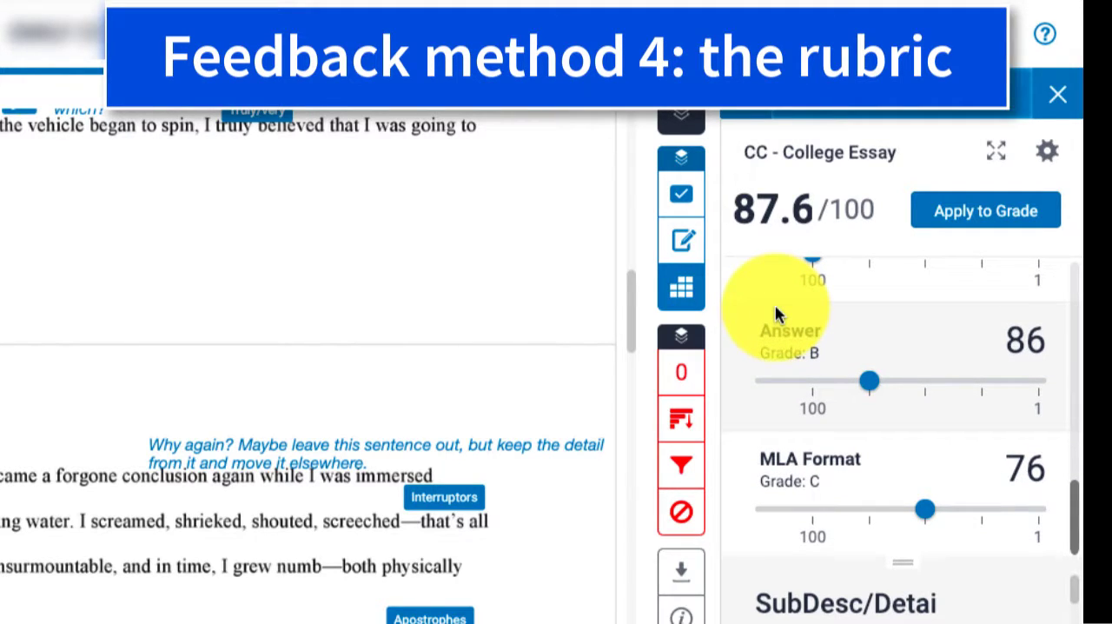
pyautogui.scroll(1, 775, 314)
pyautogui.scroll(1, 775, 314)
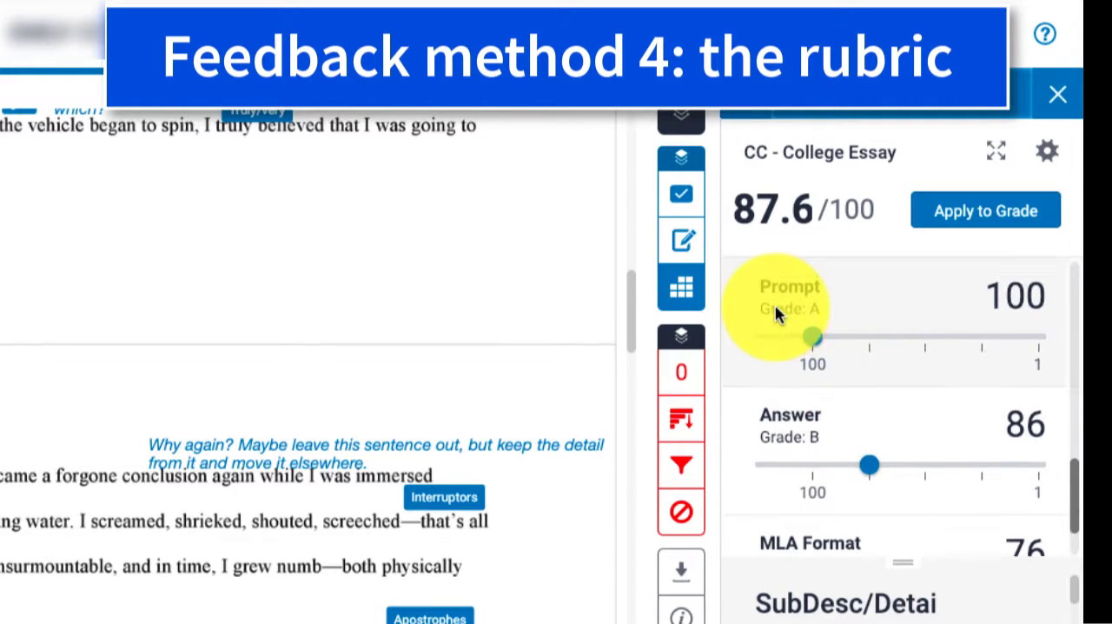
pyautogui.scroll(2, 776, 309)
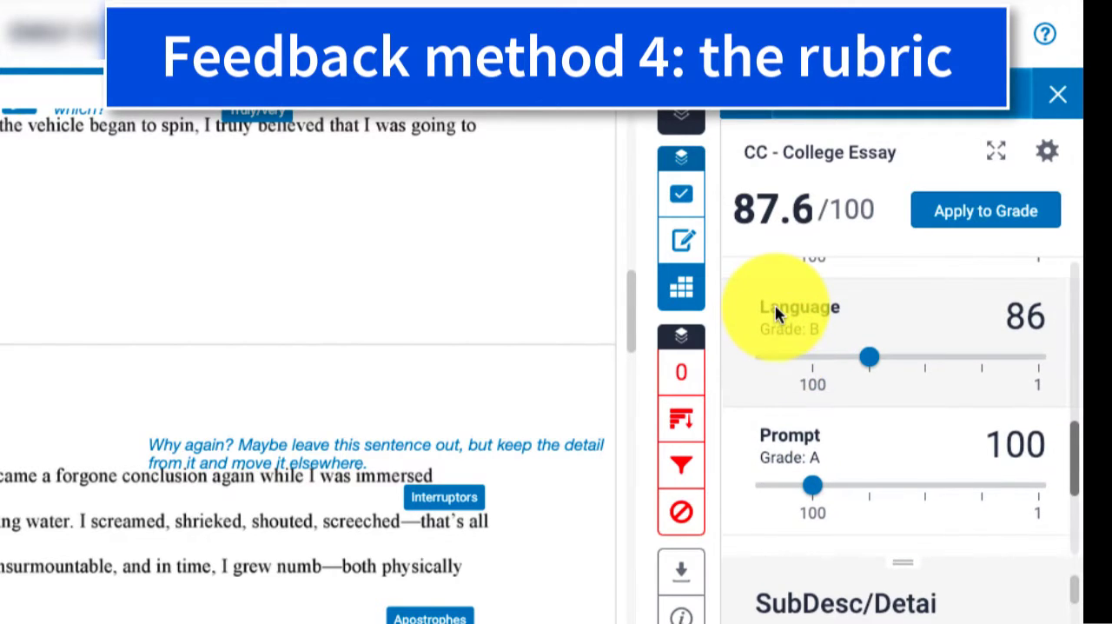
pyautogui.scroll(1, 775, 313)
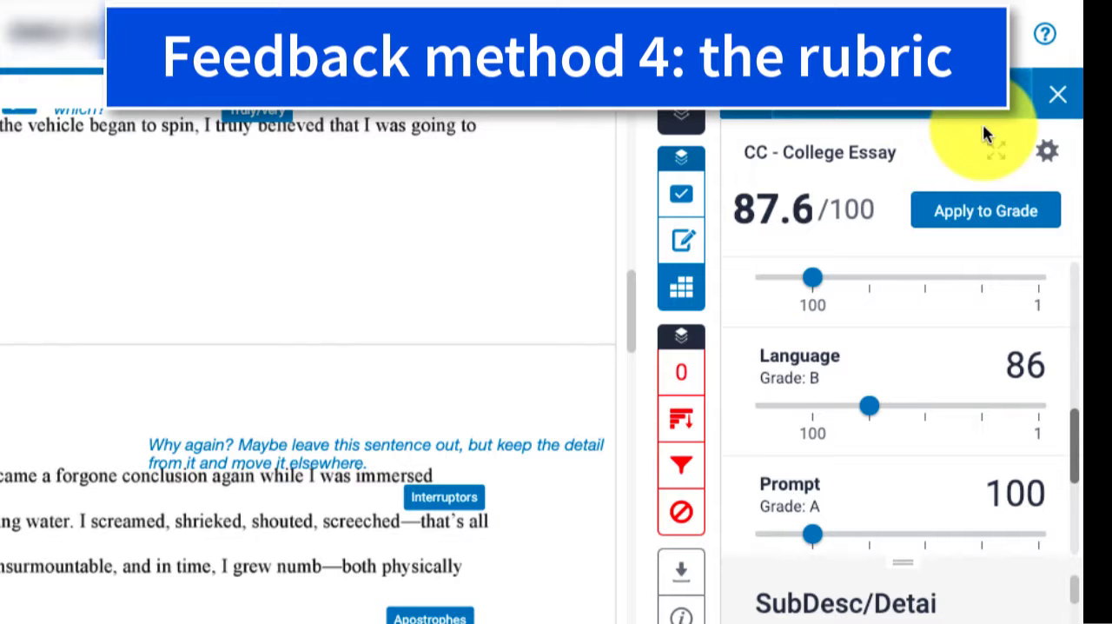
# Step: Bring up the full CC - College Essay rubric grid, review every criterion from Motif to MLA Format, and close it
pyautogui.click(1049, 154)
pyautogui.scroll(-3, 485, 441)
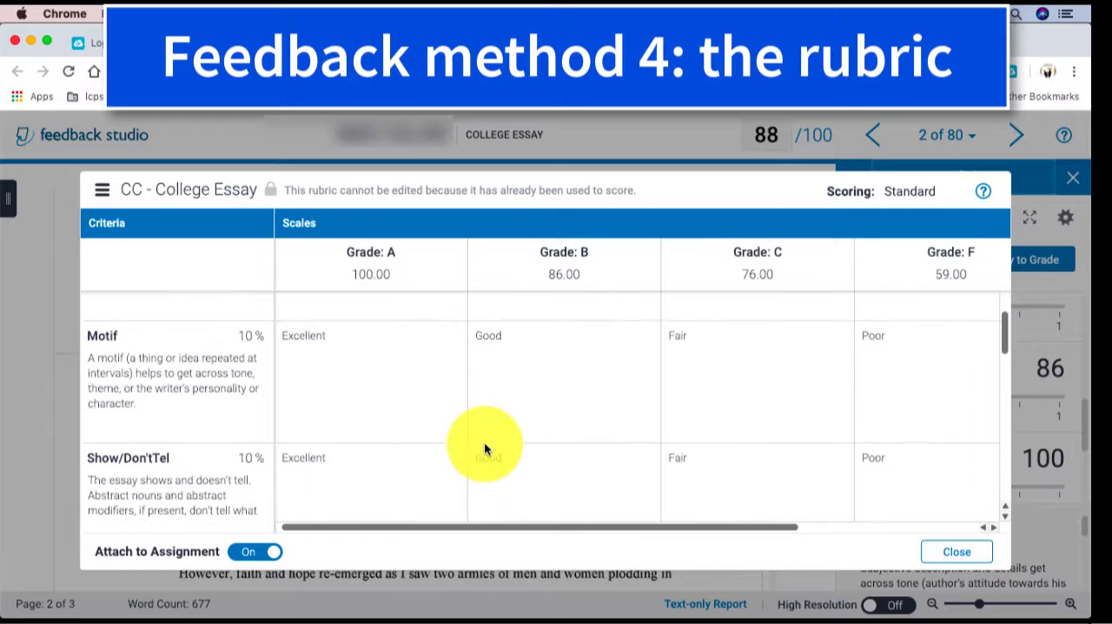
pyautogui.scroll(-2, 484, 442)
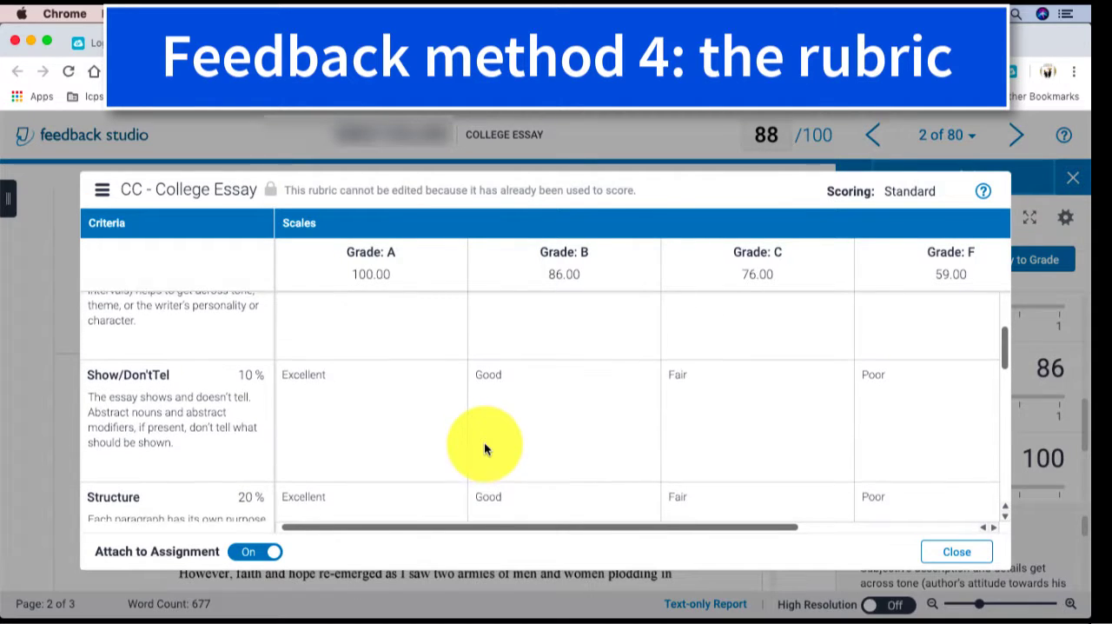
pyautogui.scroll(-3, 484, 445)
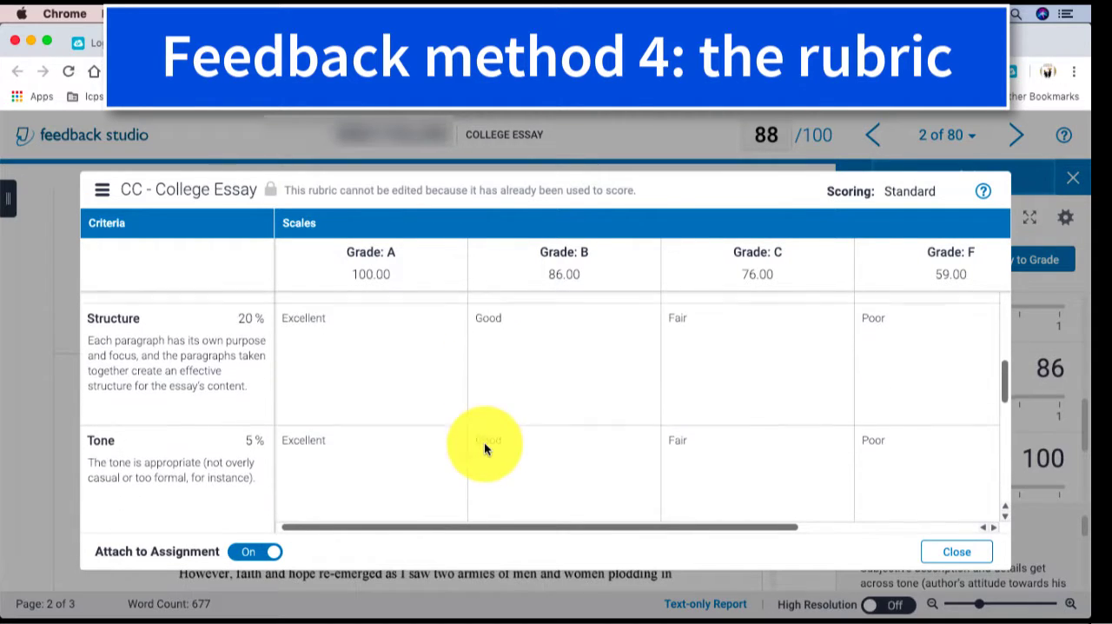
pyautogui.scroll(-4, 484, 441)
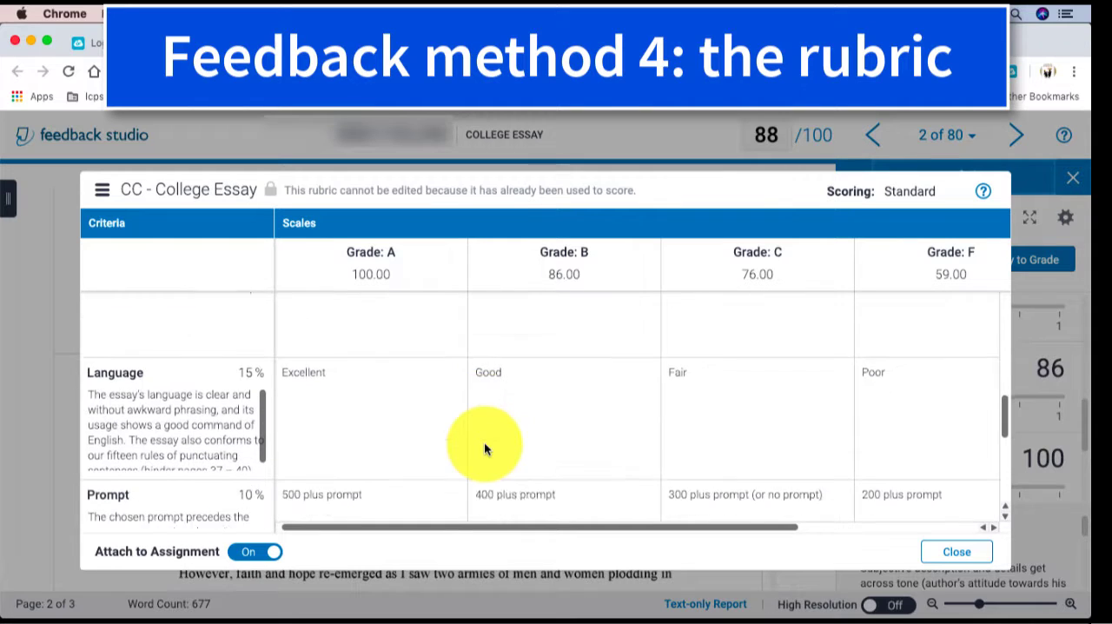
pyautogui.scroll(-3, 485, 447)
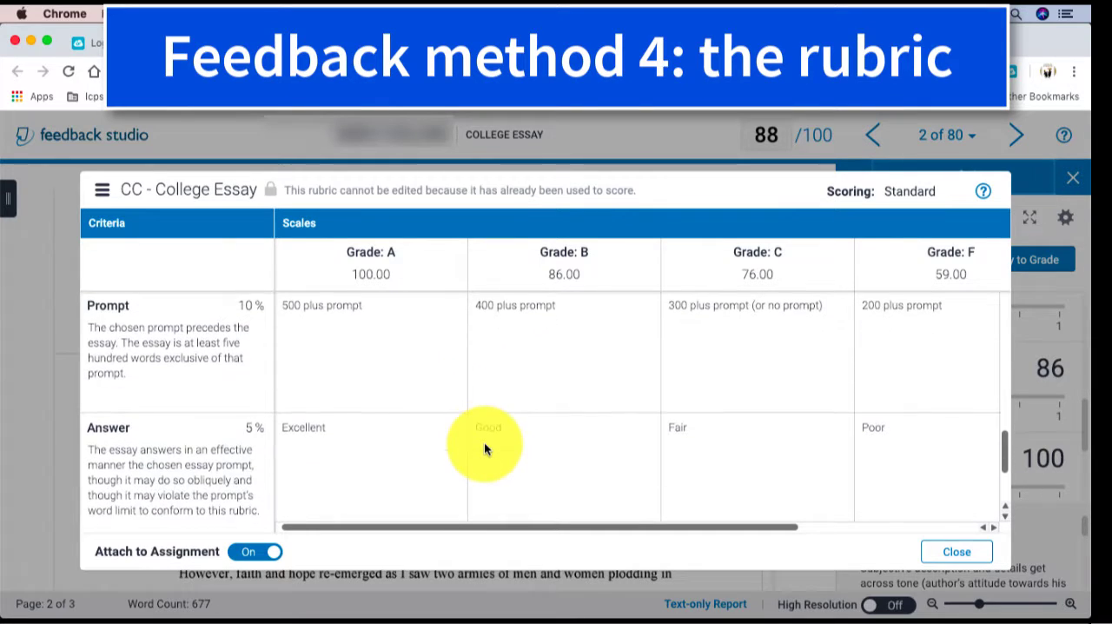
pyautogui.scroll(-3, 484, 449)
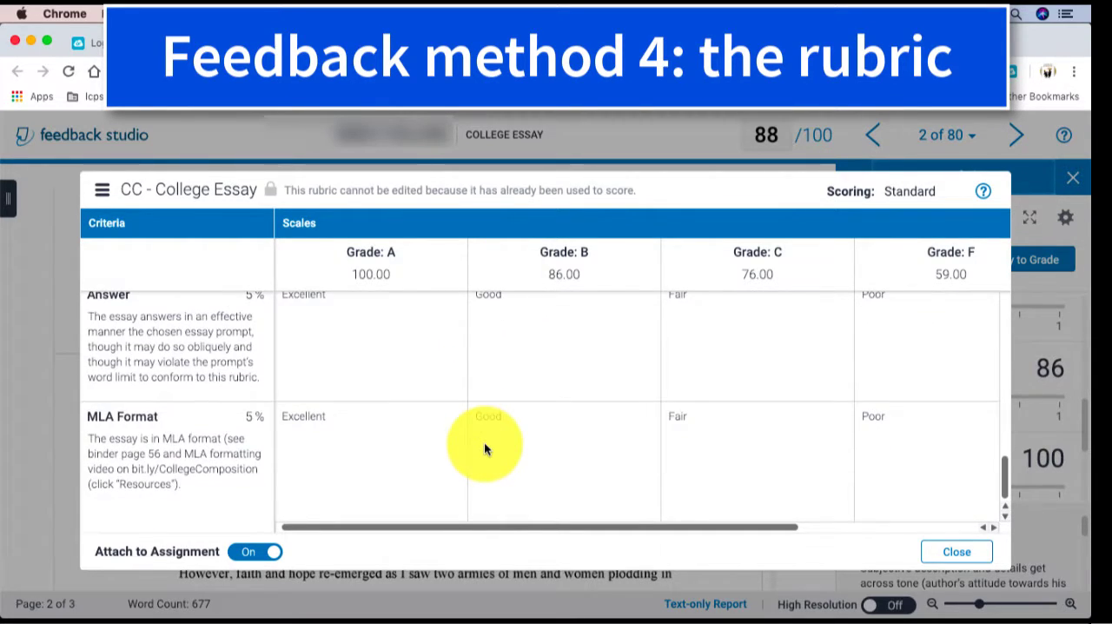
pyautogui.click(949, 552)
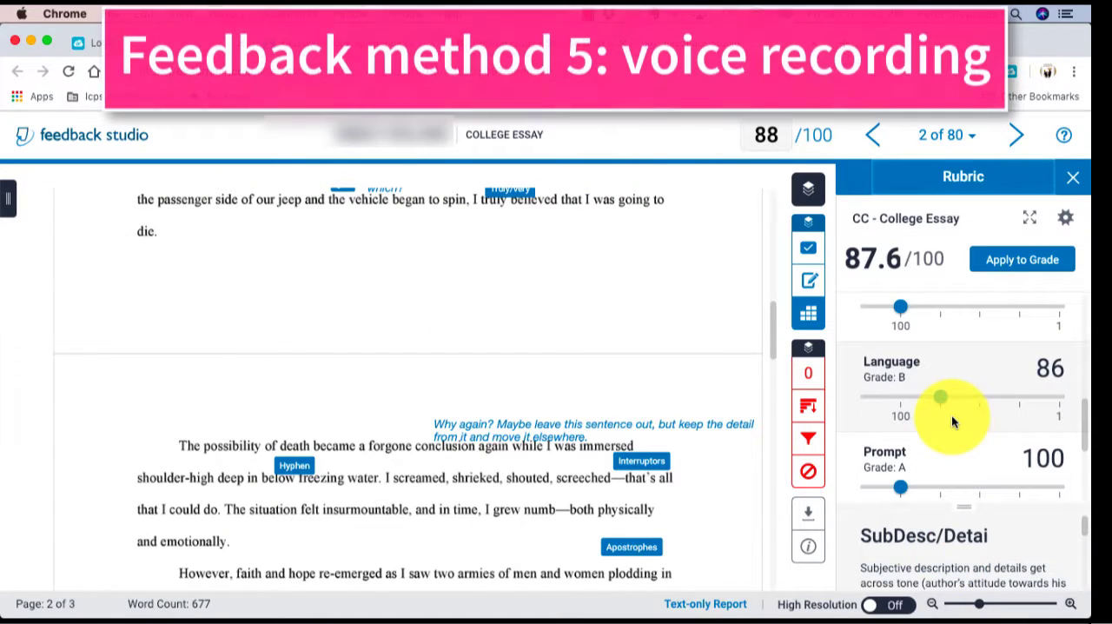
# Step: Show the paper's general feedback and play part of its recorded voice comment, pausing it before the end
pyautogui.scroll(-1, 954, 421)
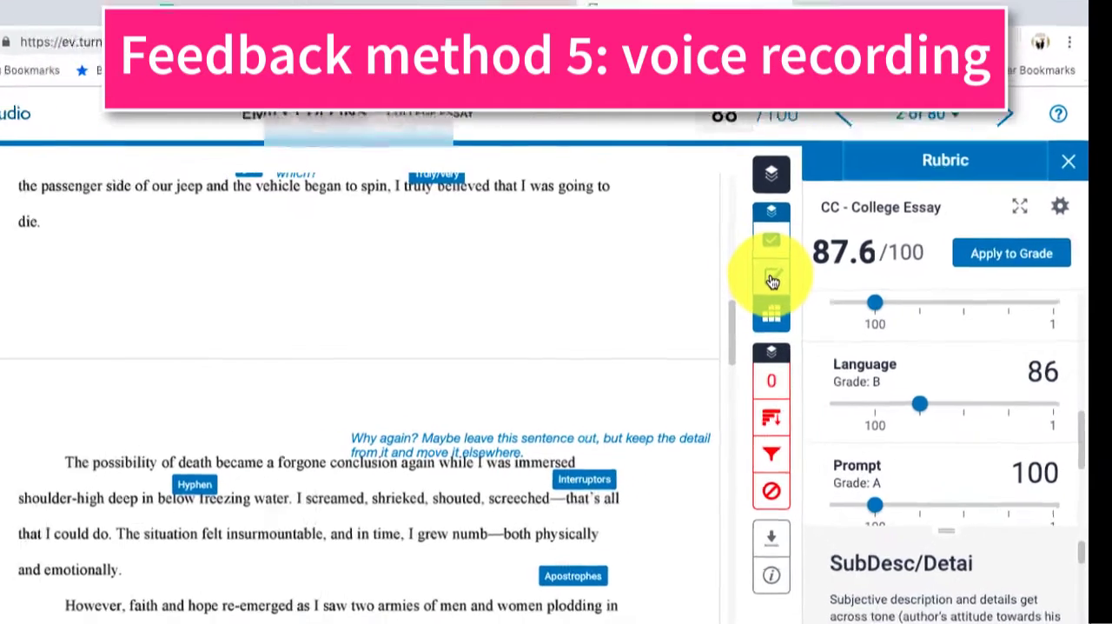
pyautogui.click(808, 282)
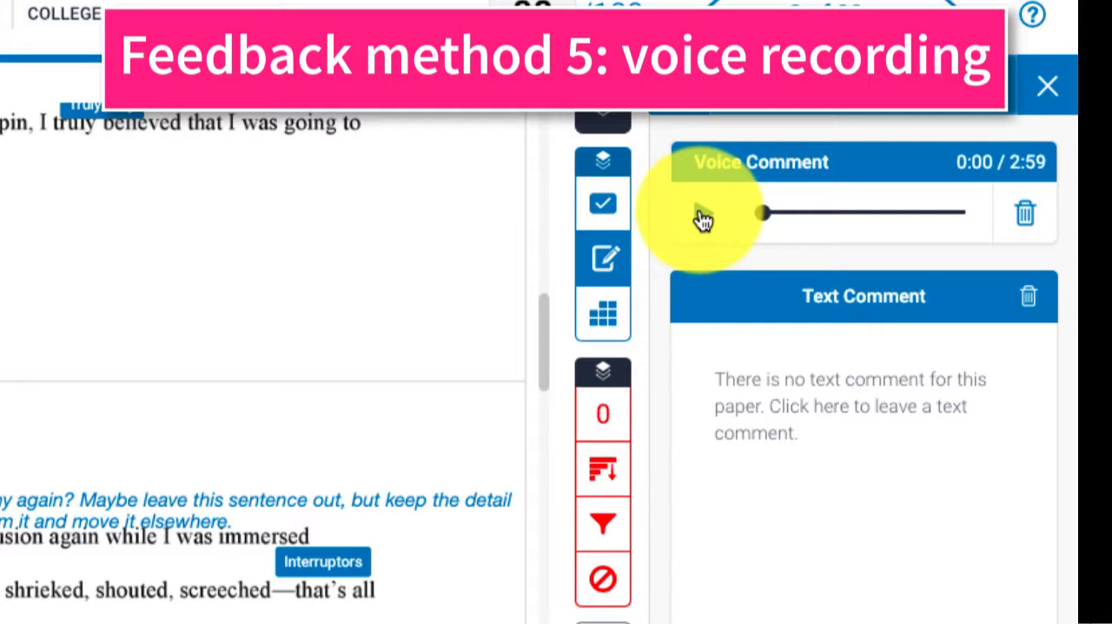
pyautogui.click(703, 217)
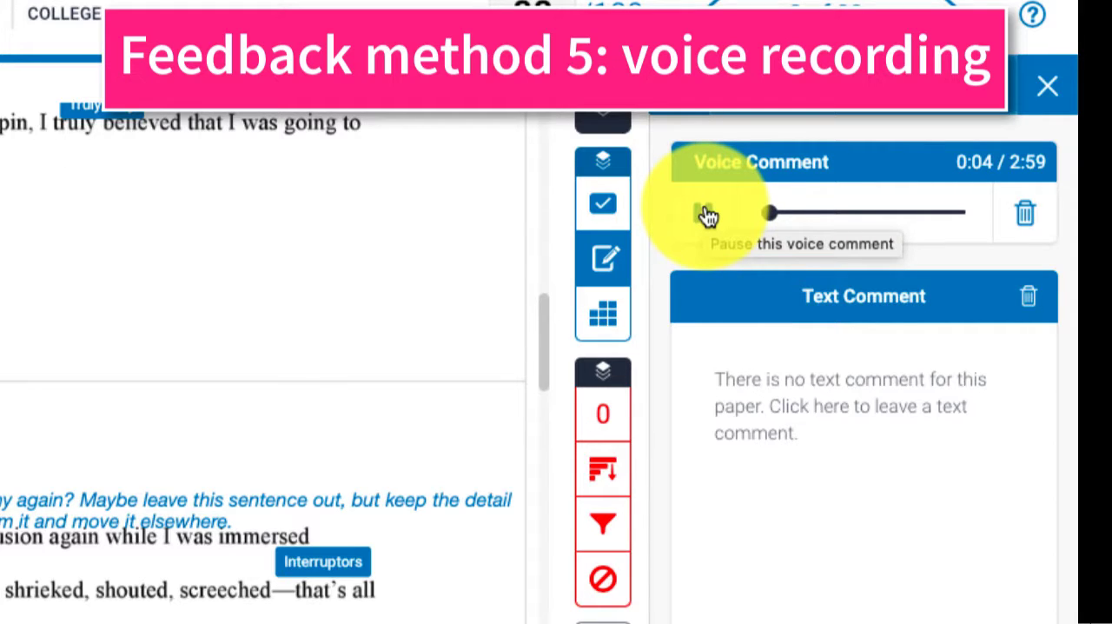
pyautogui.click(706, 215)
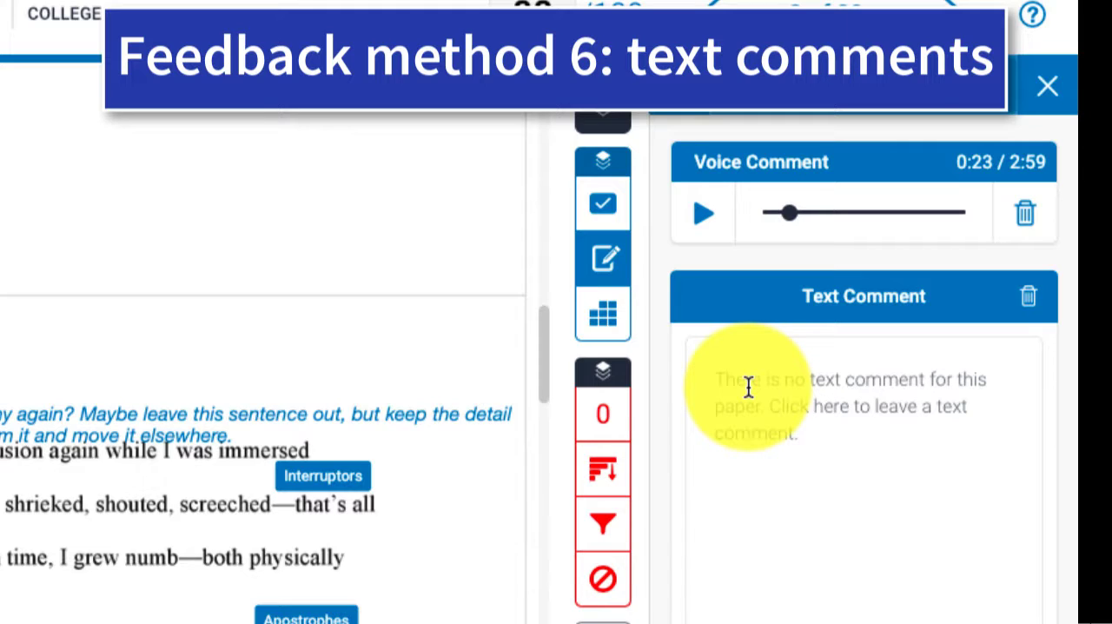
# Step: Add the text comment "As I was saying . . ." to the paper's general feedback and save it
pyautogui.click(748, 388)
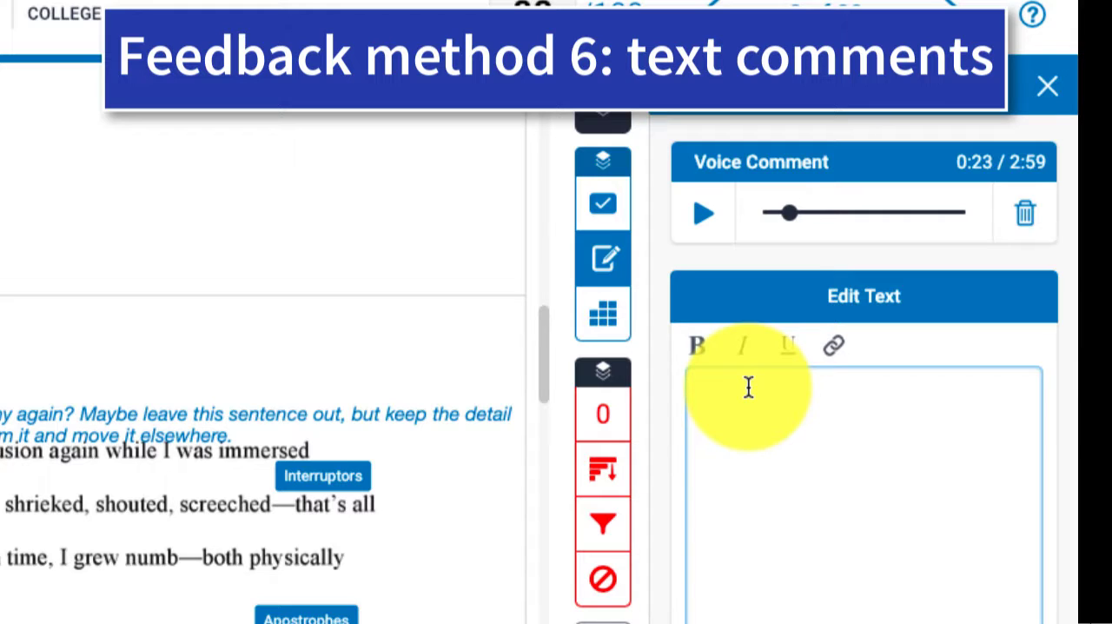
pyautogui.write('As I was s')
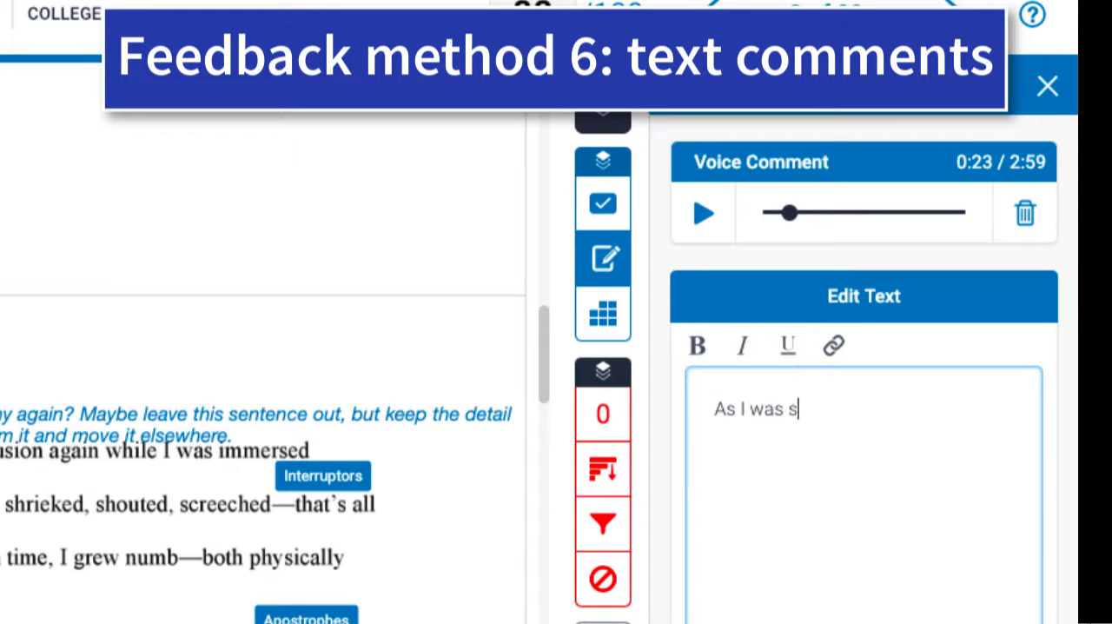
pyautogui.press('BackSpace')
pyautogui.write('saying . . .')
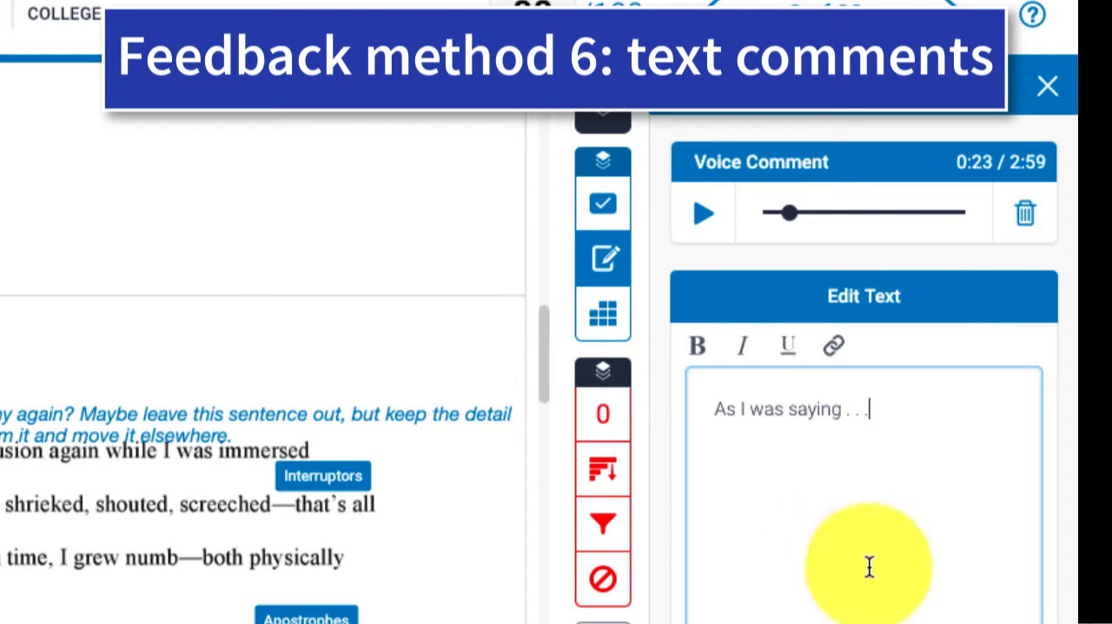
pyautogui.click(655, 500)
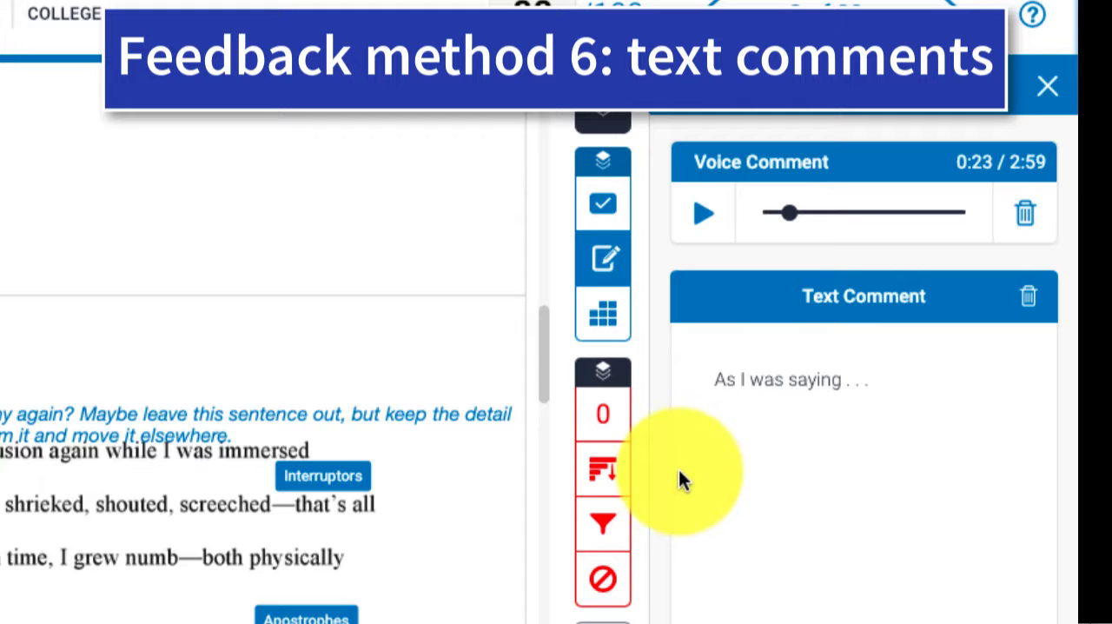